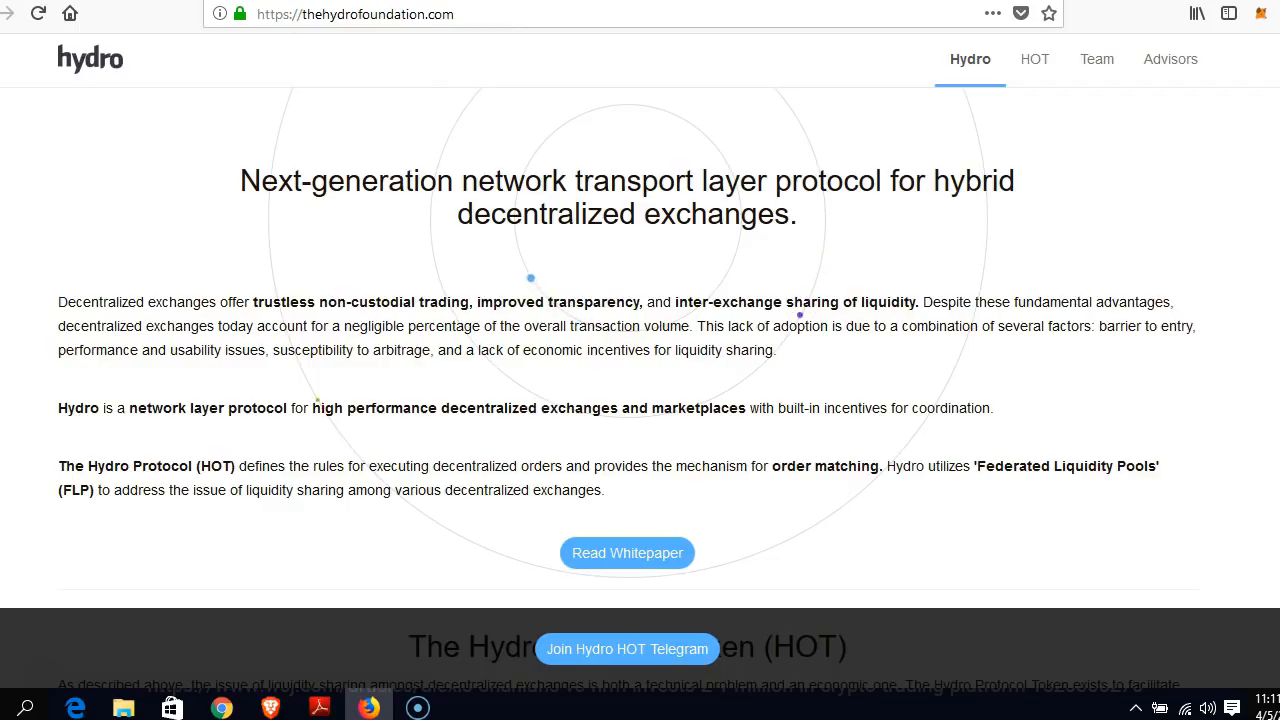
# - Switch to the CoinMarketCap page for Hydro Protocol and examine its price, market cap, supply and the exchanges listing HOT
pyautogui.click(335, 1)
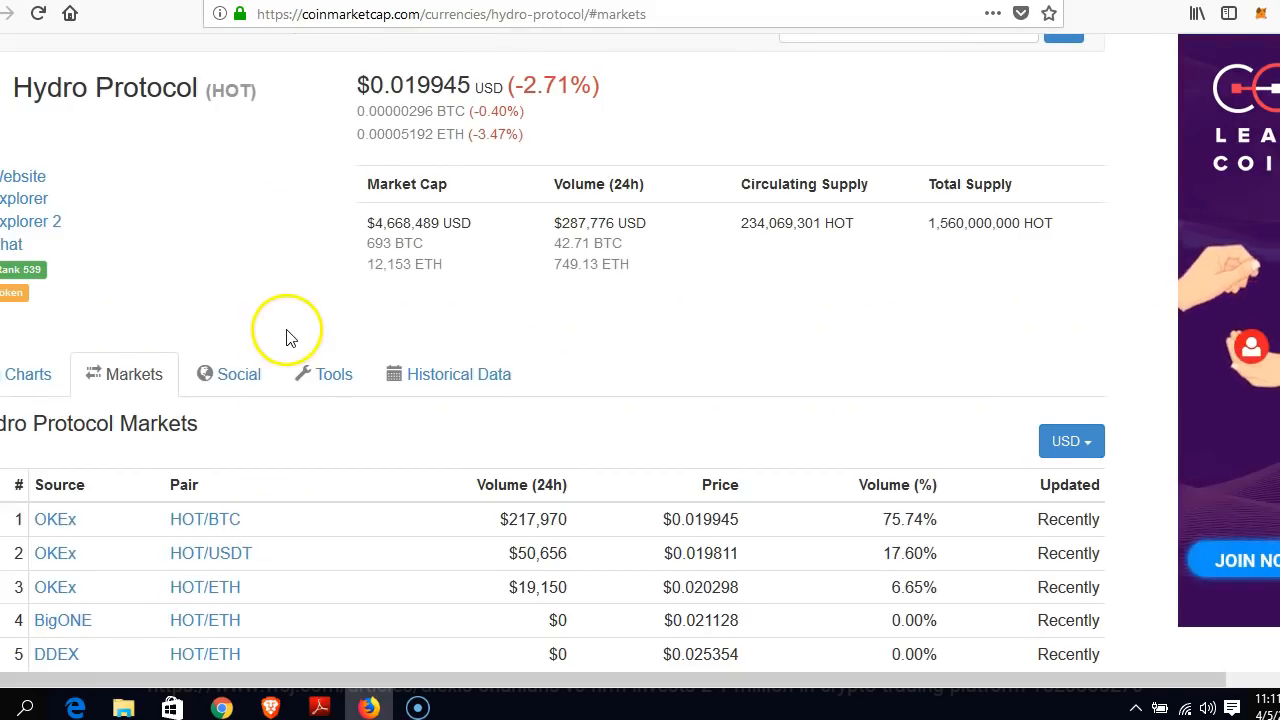
pyautogui.scroll(1, 290, 338)
pyautogui.scroll(2, 287, 338)
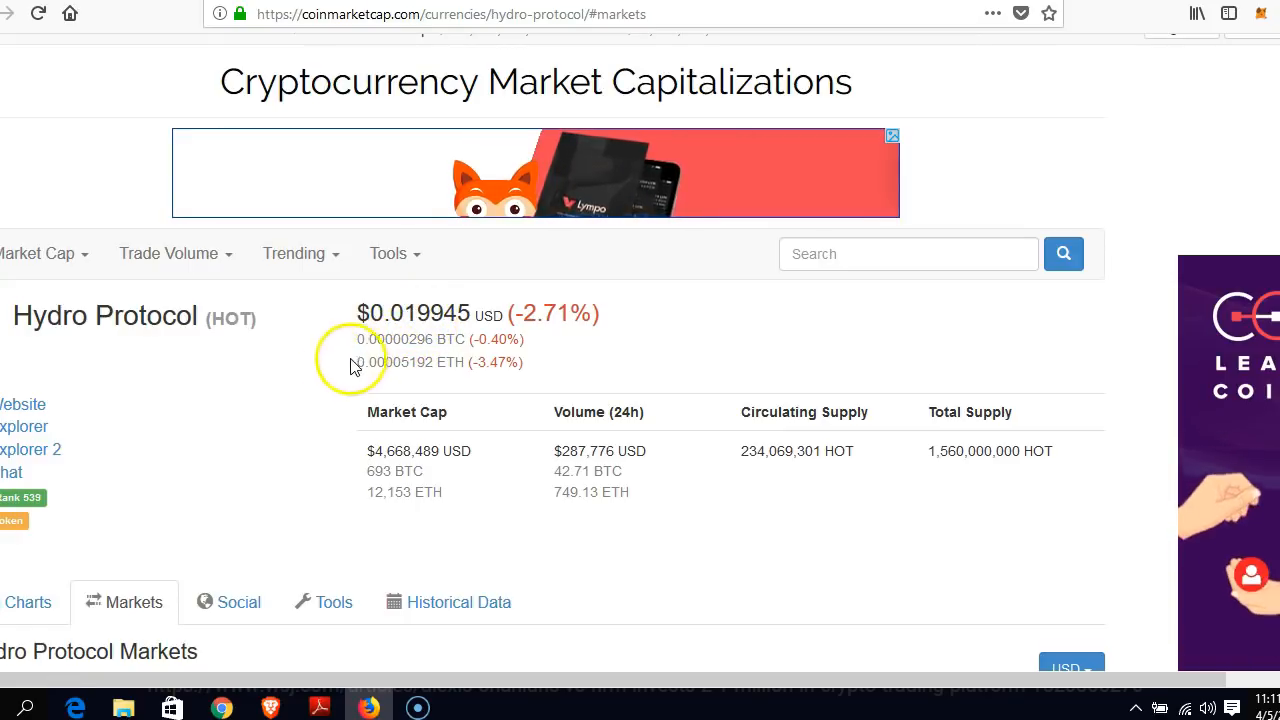
pyautogui.scroll(-3, 317, 395)
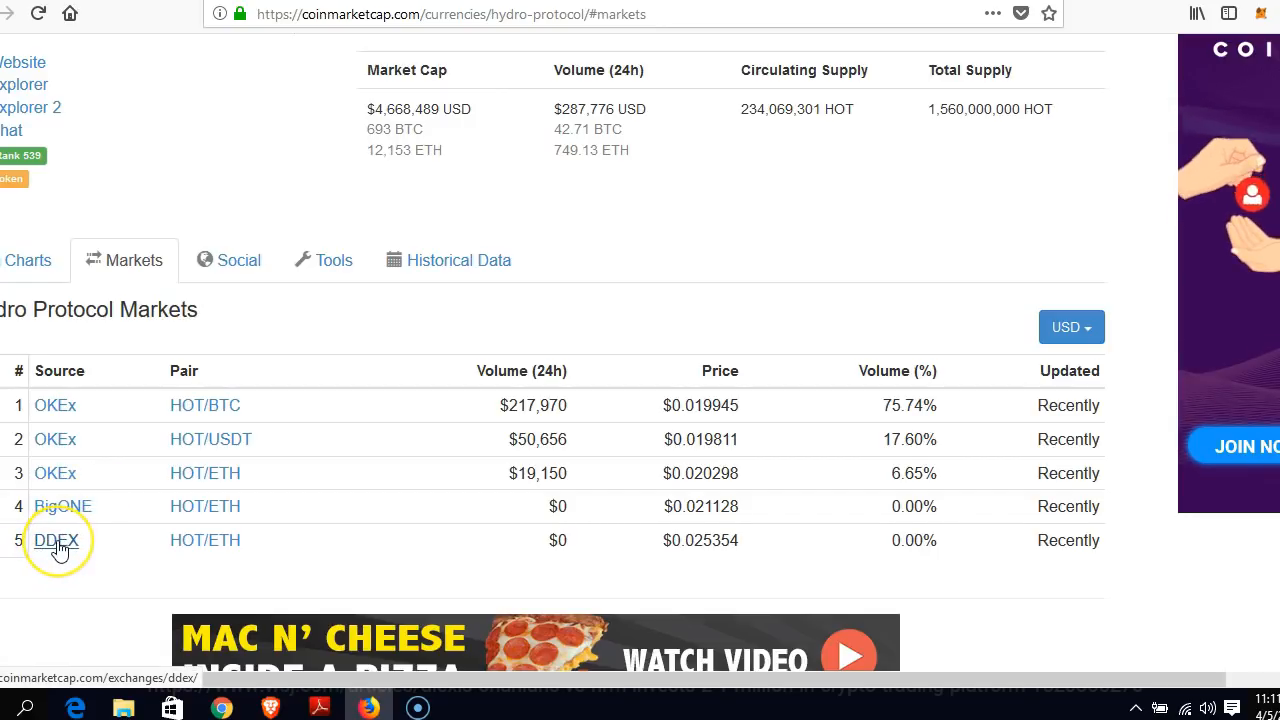
pyautogui.scroll(3, 266, 366)
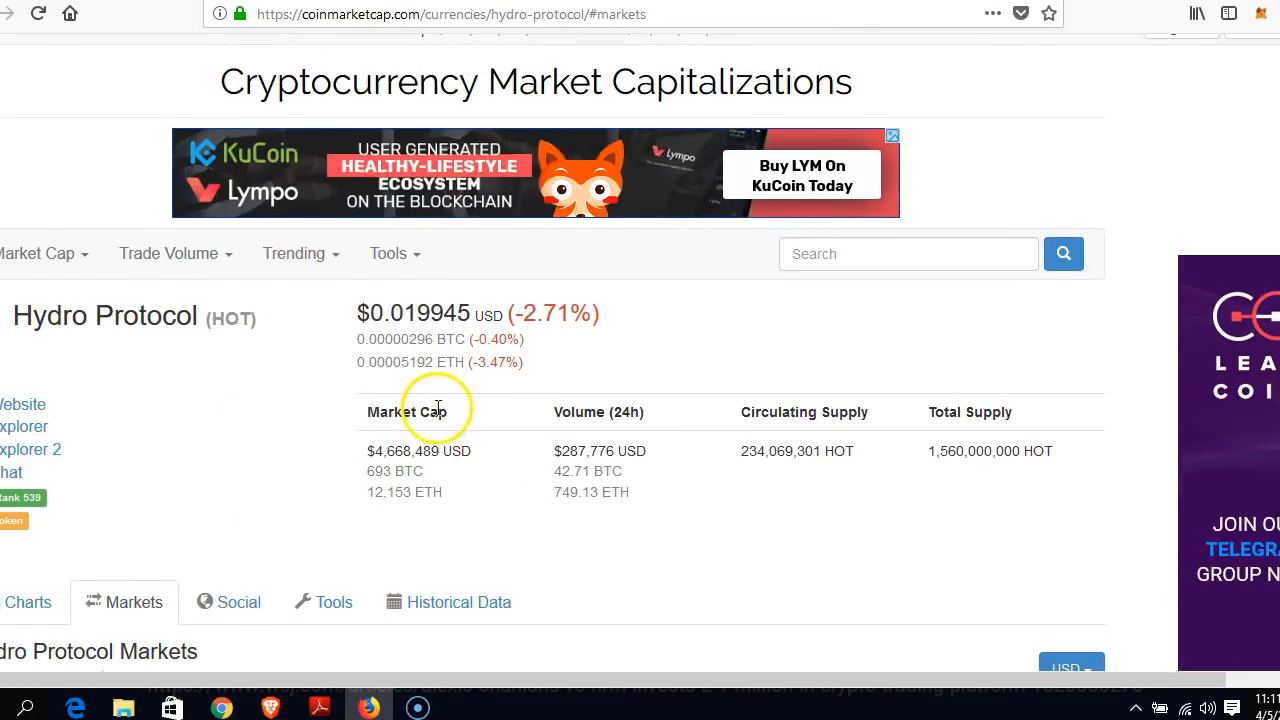
pyautogui.scroll(-1, 435, 405)
pyautogui.scroll(-1, 475, 343)
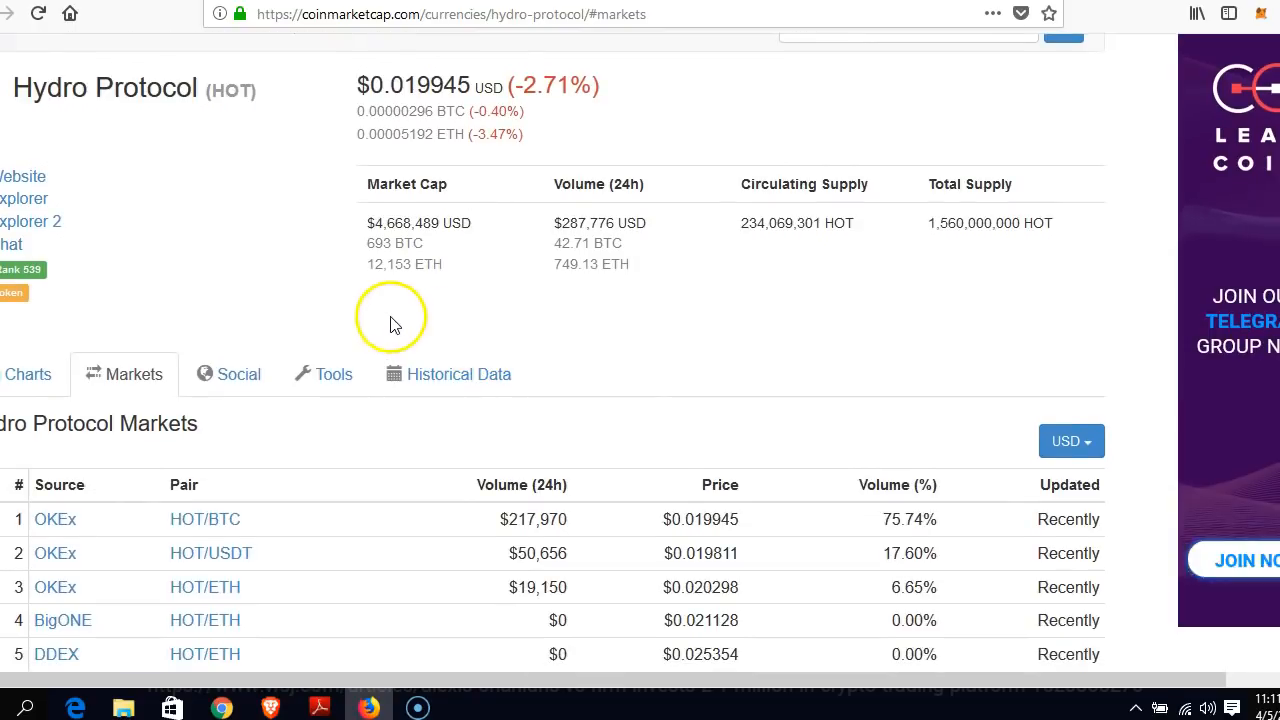
pyautogui.scroll(2, 394, 305)
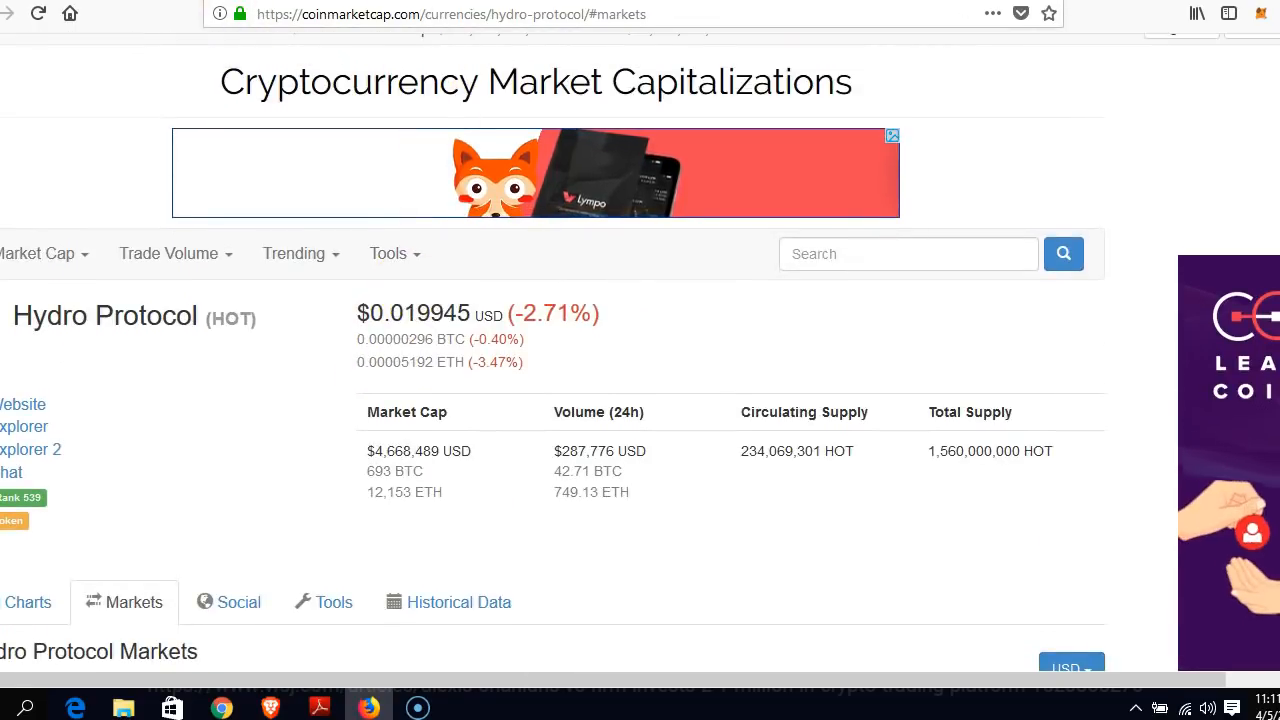
# - Return to the Hydro Foundation site and review its team members, advisors, strategic partners and the HOT token description
pyautogui.click(290, 1)
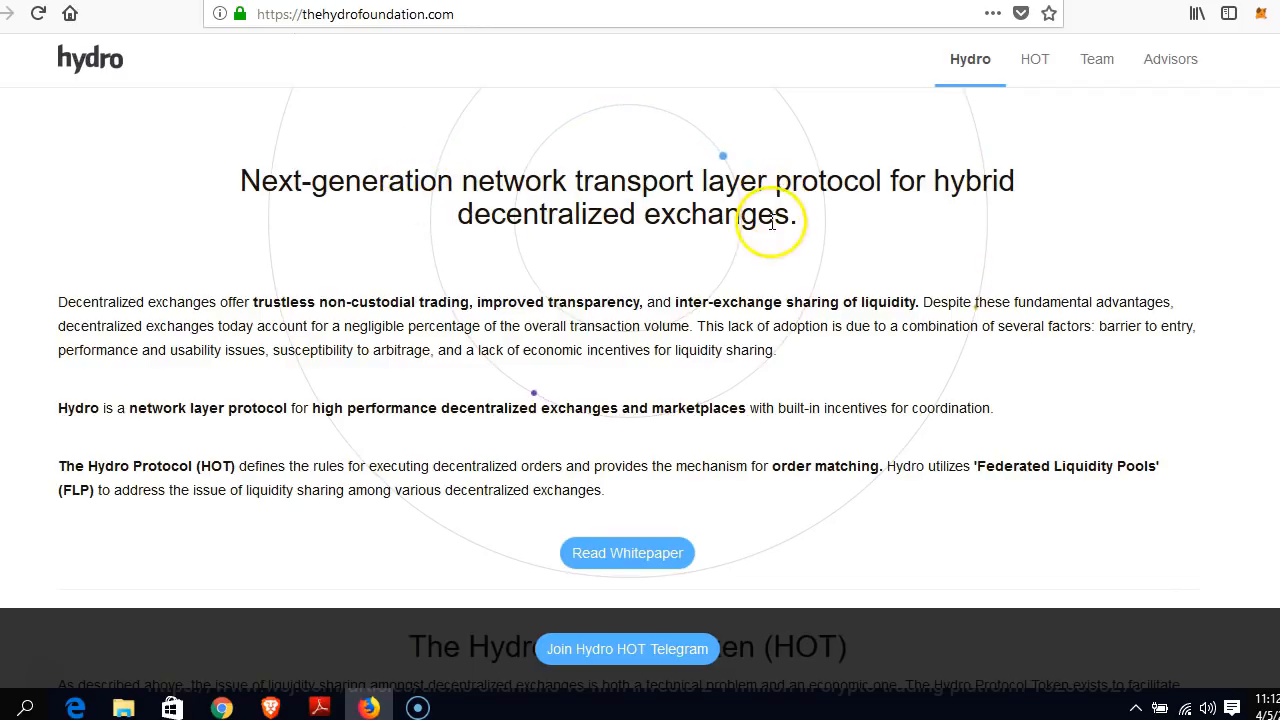
pyautogui.click(1097, 62)
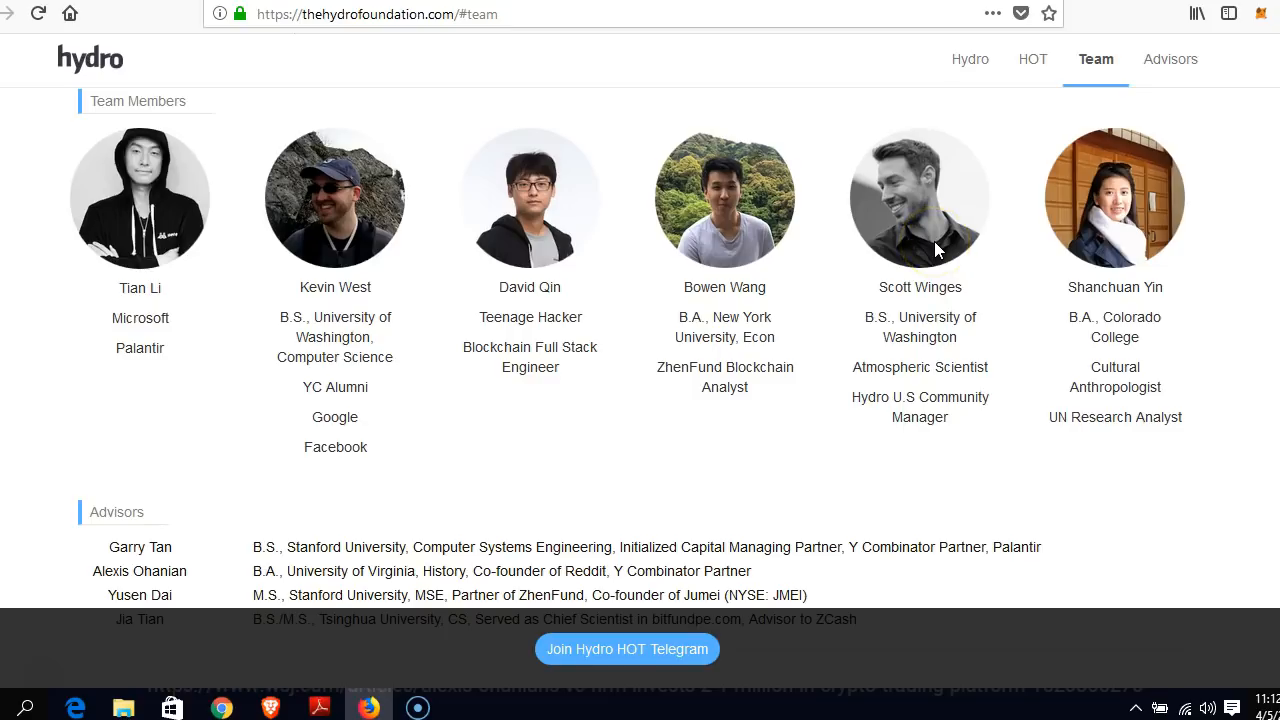
pyautogui.click(1168, 62)
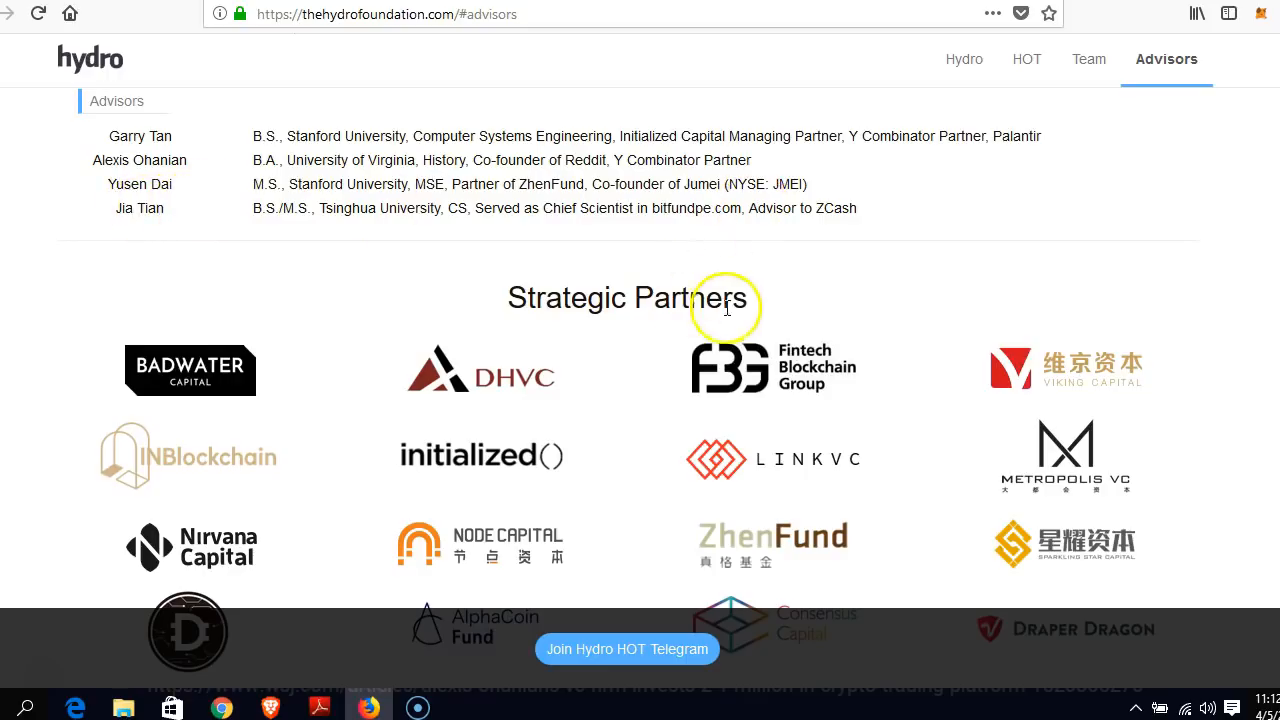
pyautogui.scroll(8, 735, 268)
pyautogui.scroll(1, 745, 233)
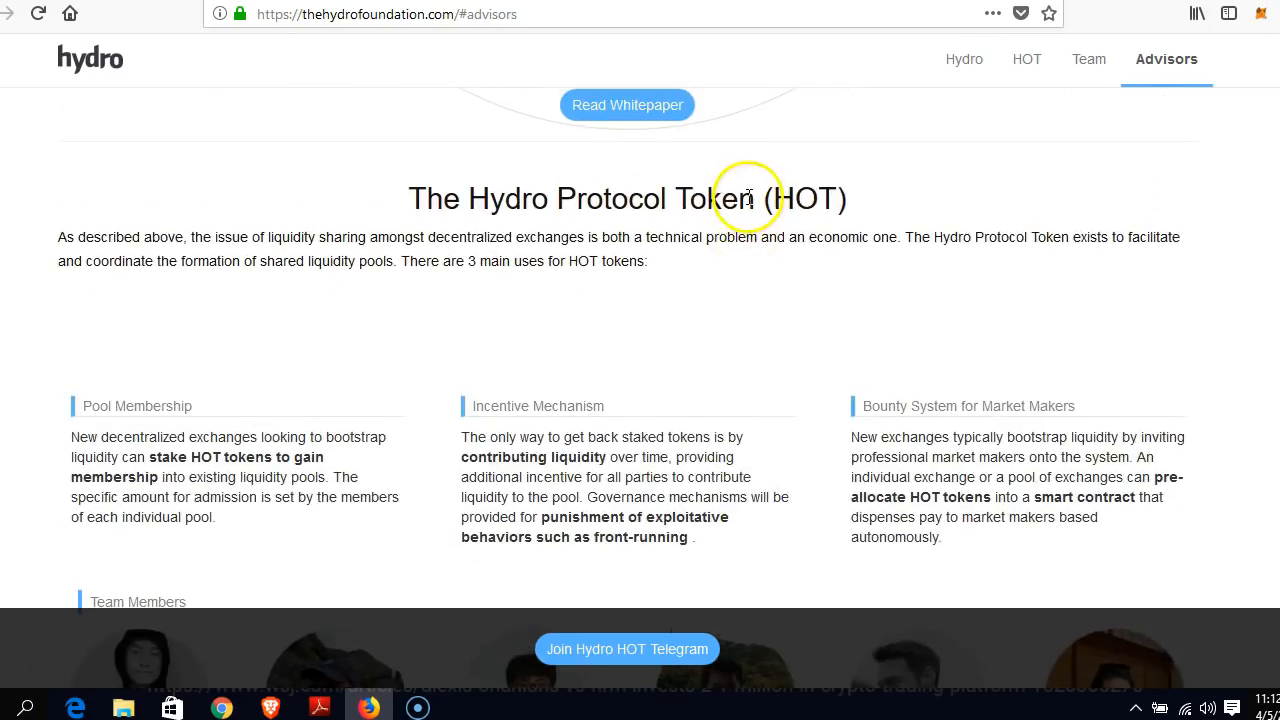
pyautogui.scroll(4, 726, 208)
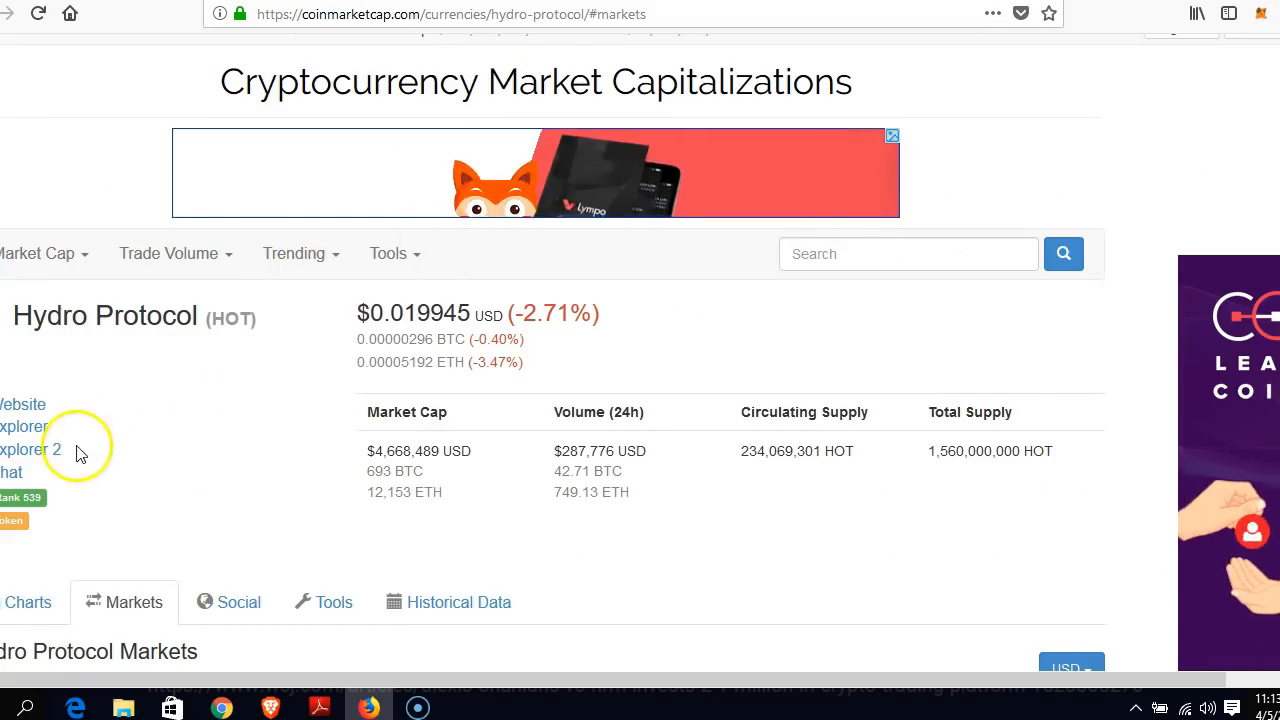
# - Examine Hydro Protocol's market listings on CoinMarketCap, its all-time price chart including the January 2018 peak, and its supply figures
pyautogui.scroll(-5, 143, 434)
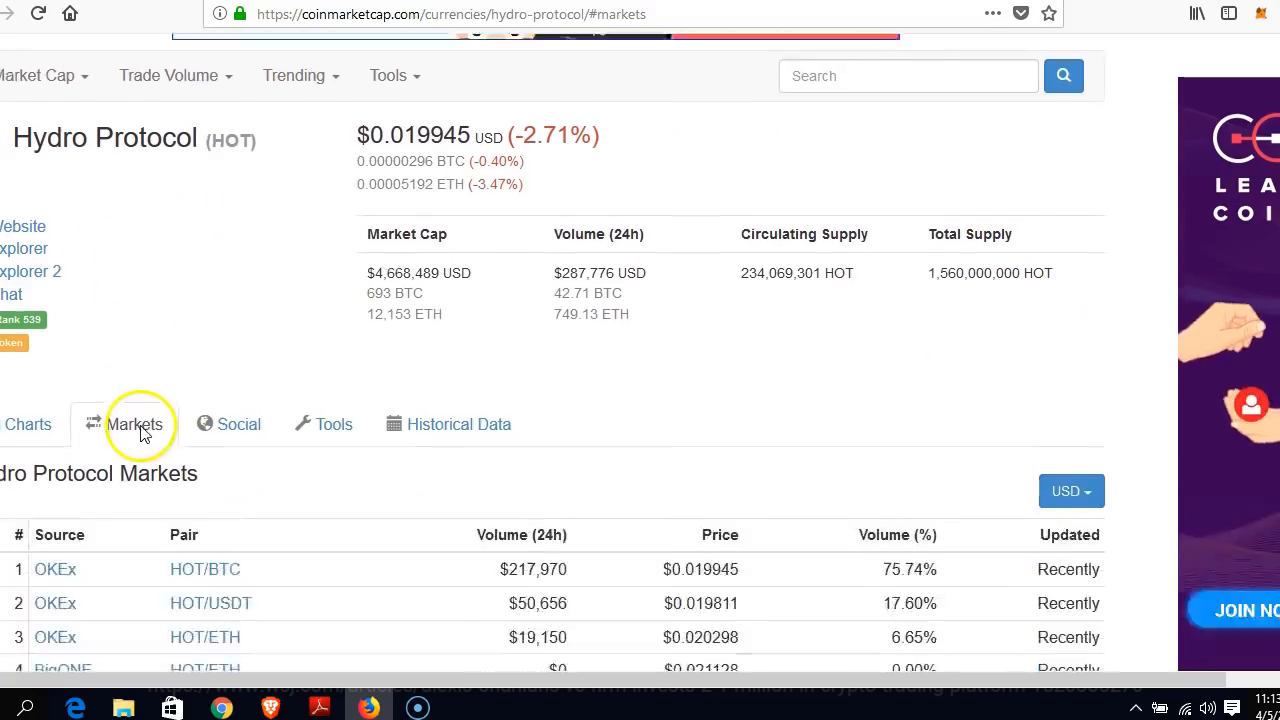
pyautogui.scroll(5, 109, 303)
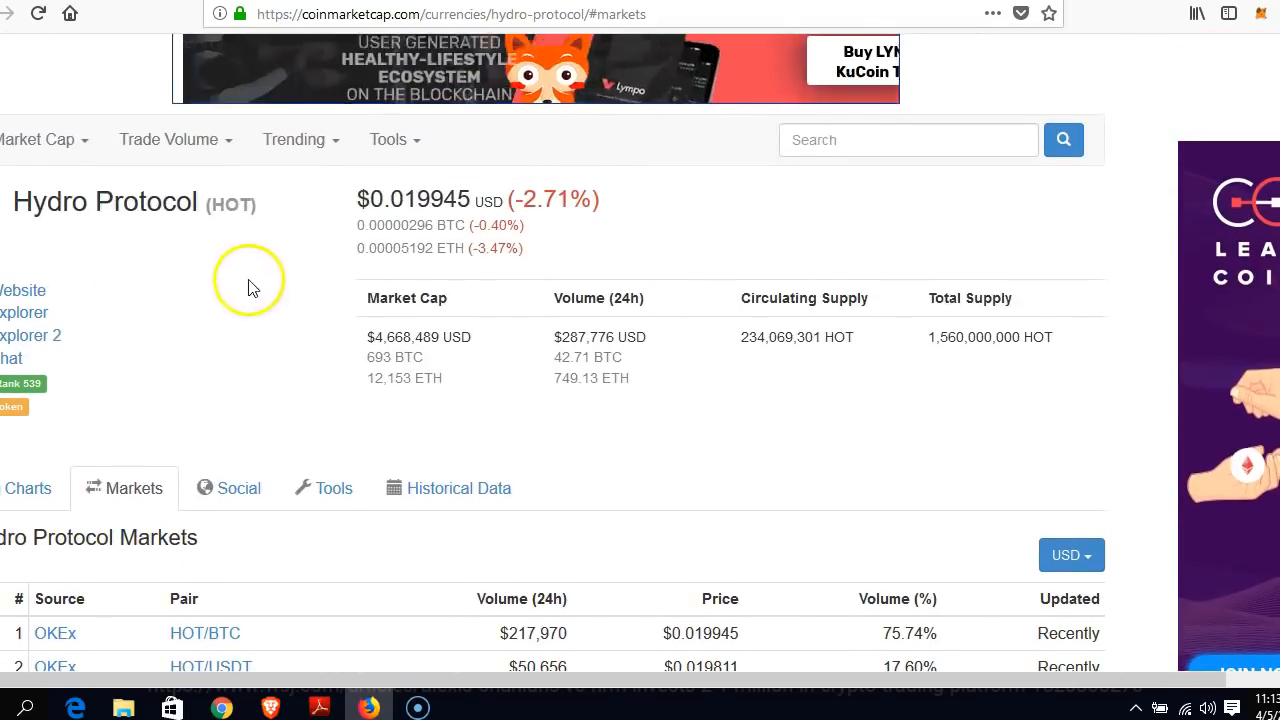
pyautogui.scroll(-4, 311, 262)
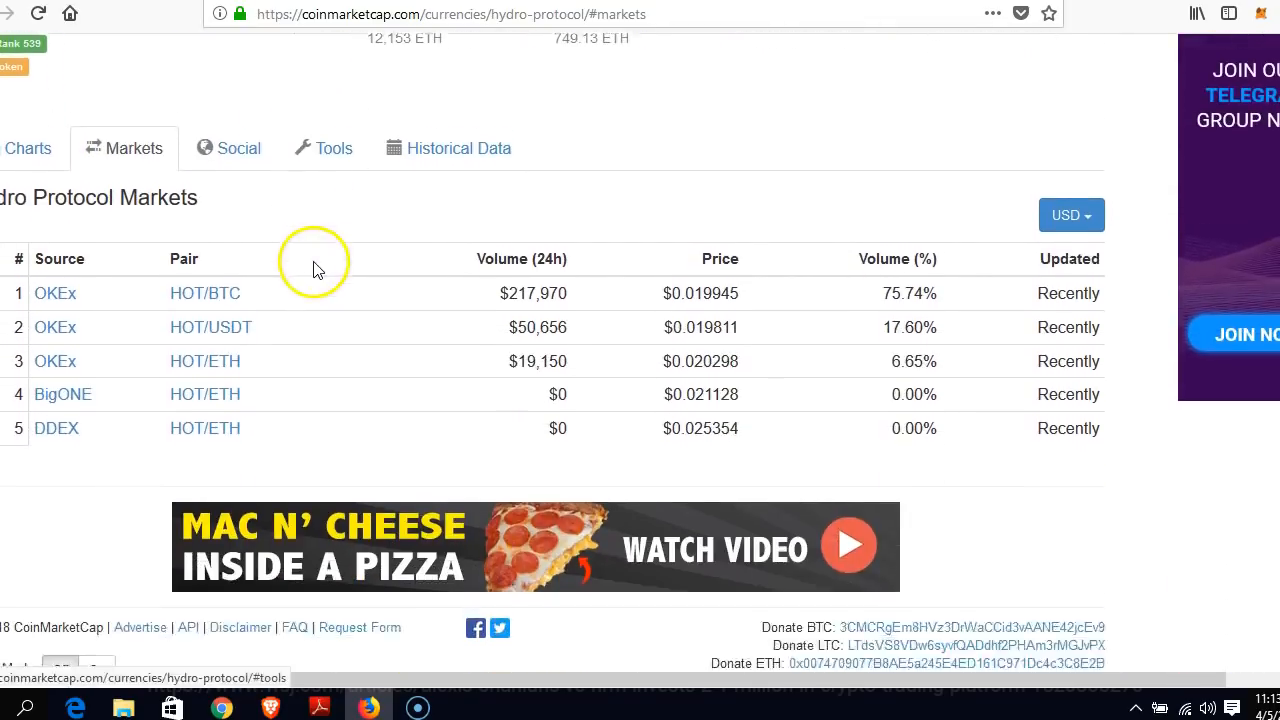
pyautogui.scroll(4, 316, 292)
pyautogui.scroll(-3, 106, 357)
pyautogui.click(30, 228)
pyautogui.scroll(-5, 648, 307)
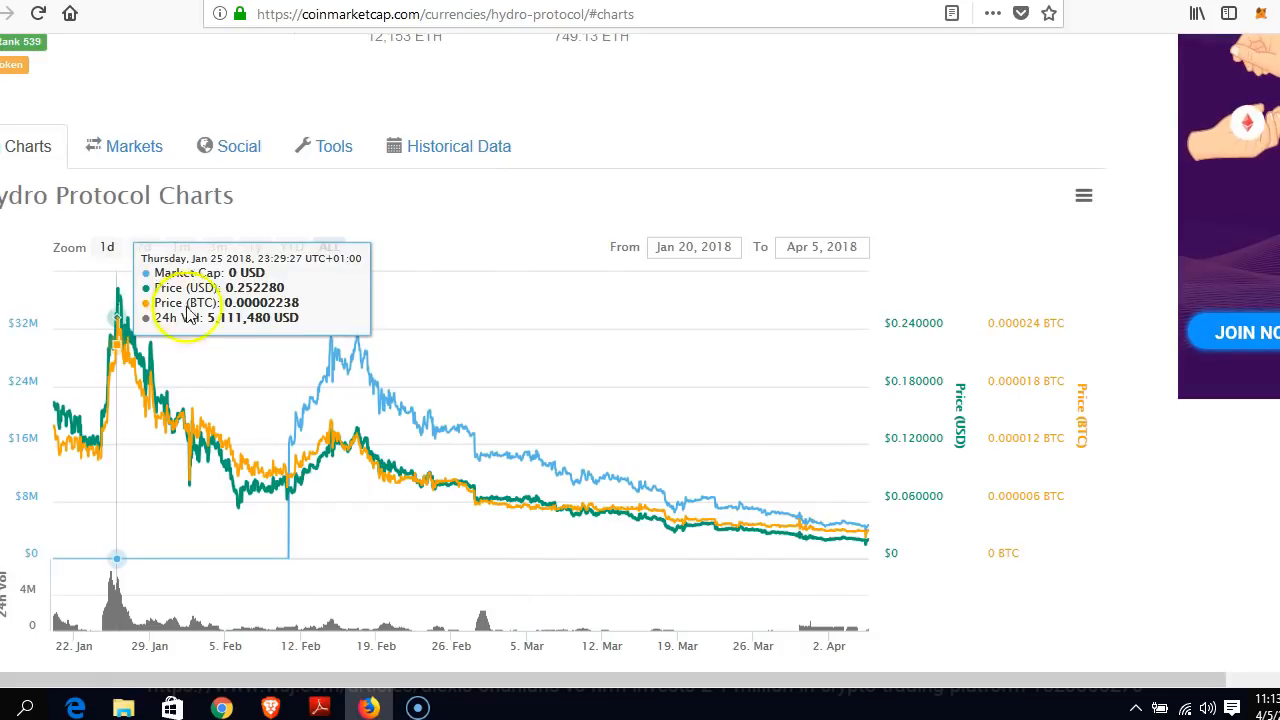
pyautogui.scroll(1, 908, 410)
pyautogui.scroll(3, 908, 410)
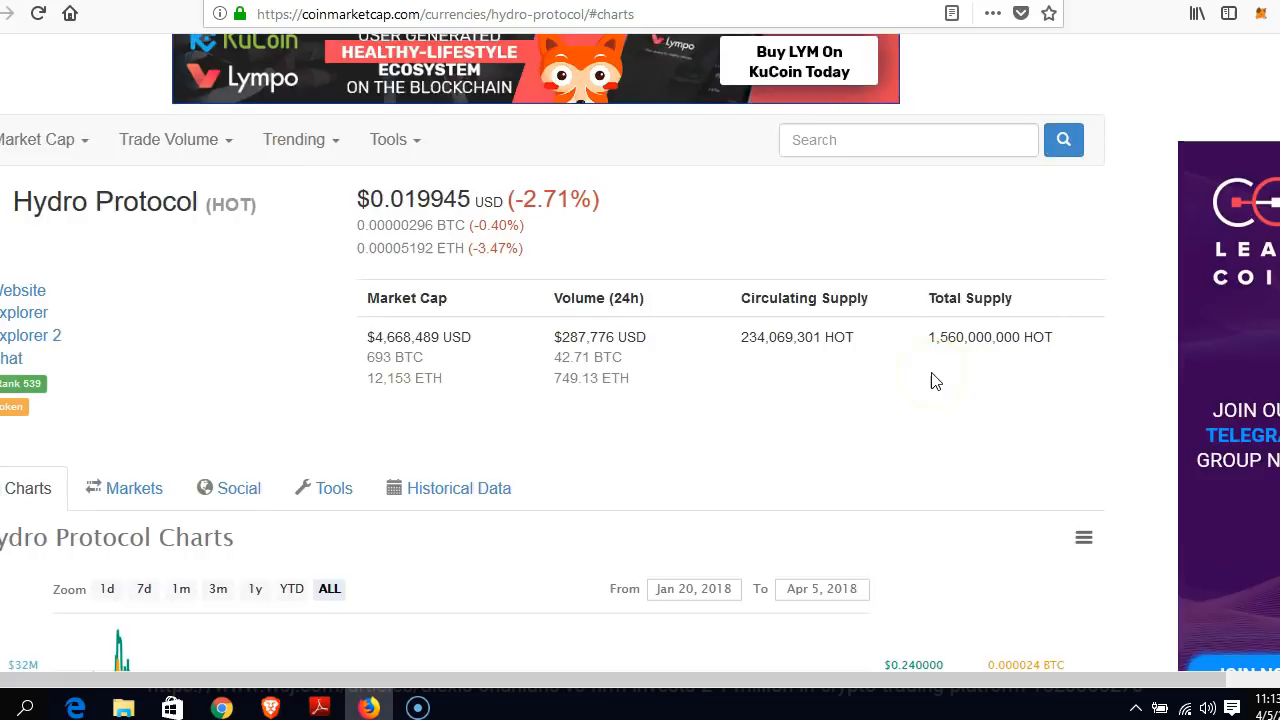
pyautogui.scroll(2, 931, 380)
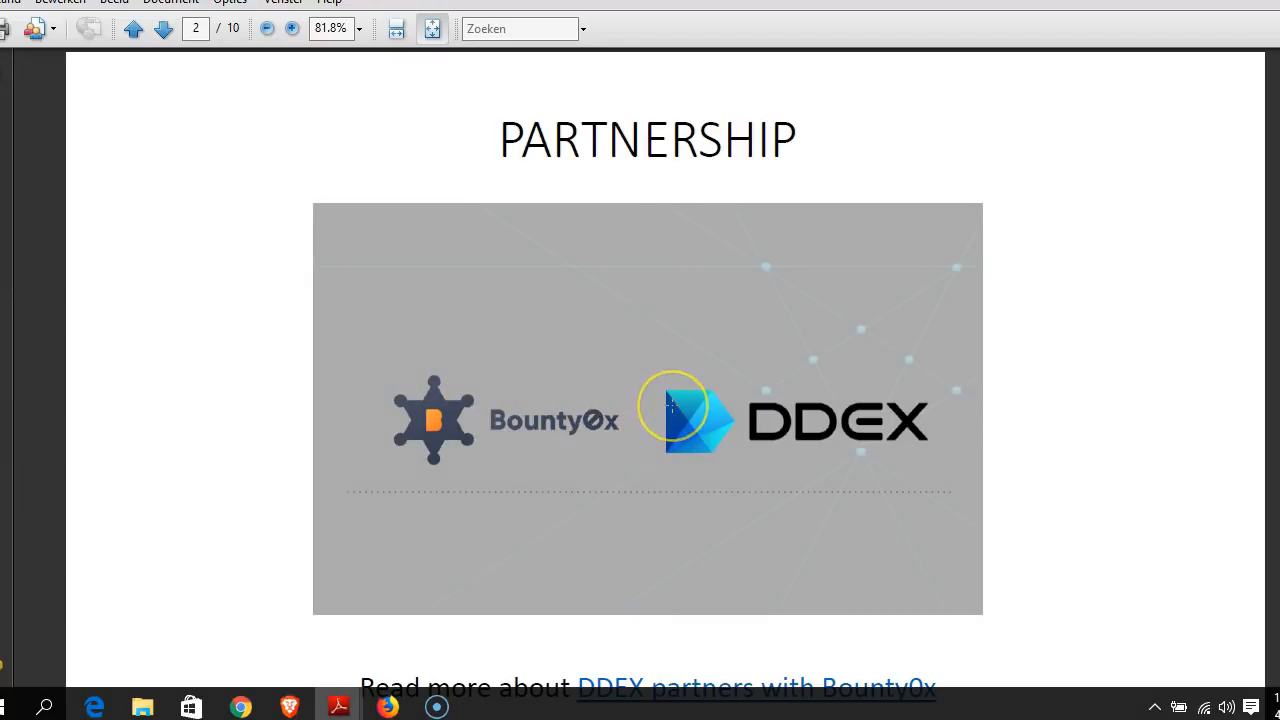
# - Page through the PDF slides on DDEX partnerships with ArcBlock, Monaco, CNN, Decentraland and Maker, and on Ledger support
pyautogui.scroll(-1, 672, 404)
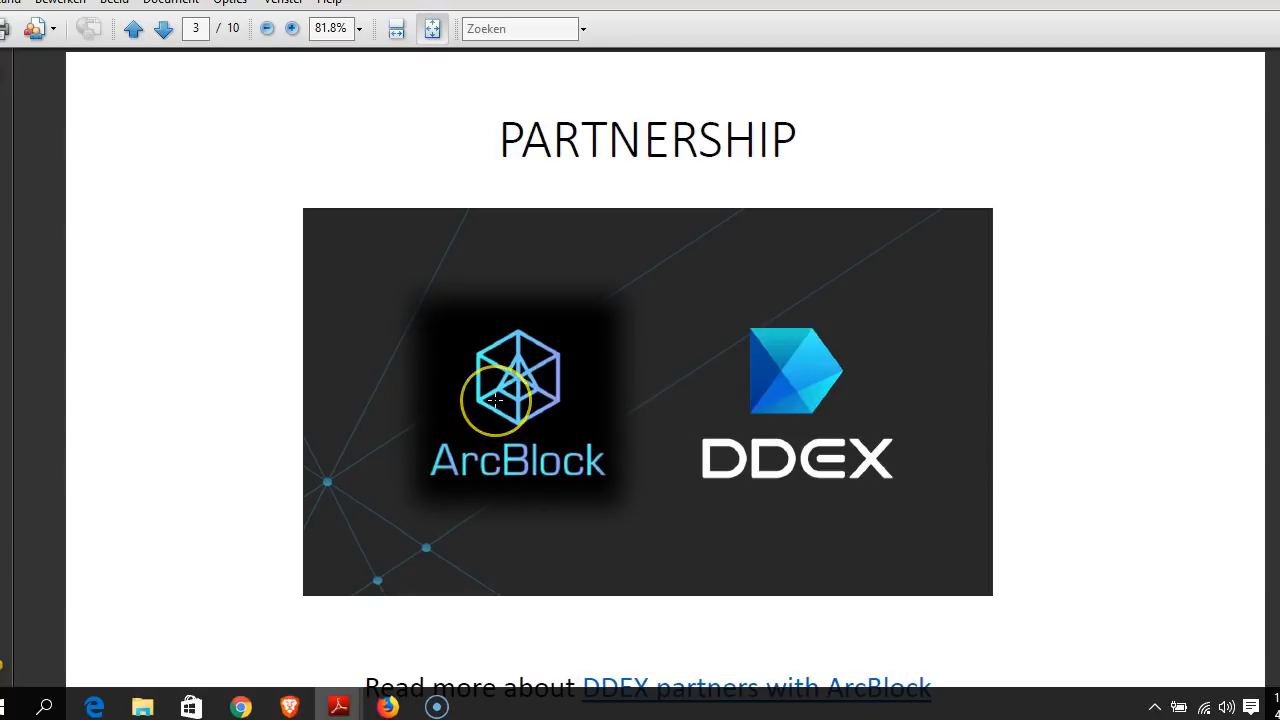
pyautogui.scroll(-1, 495, 400)
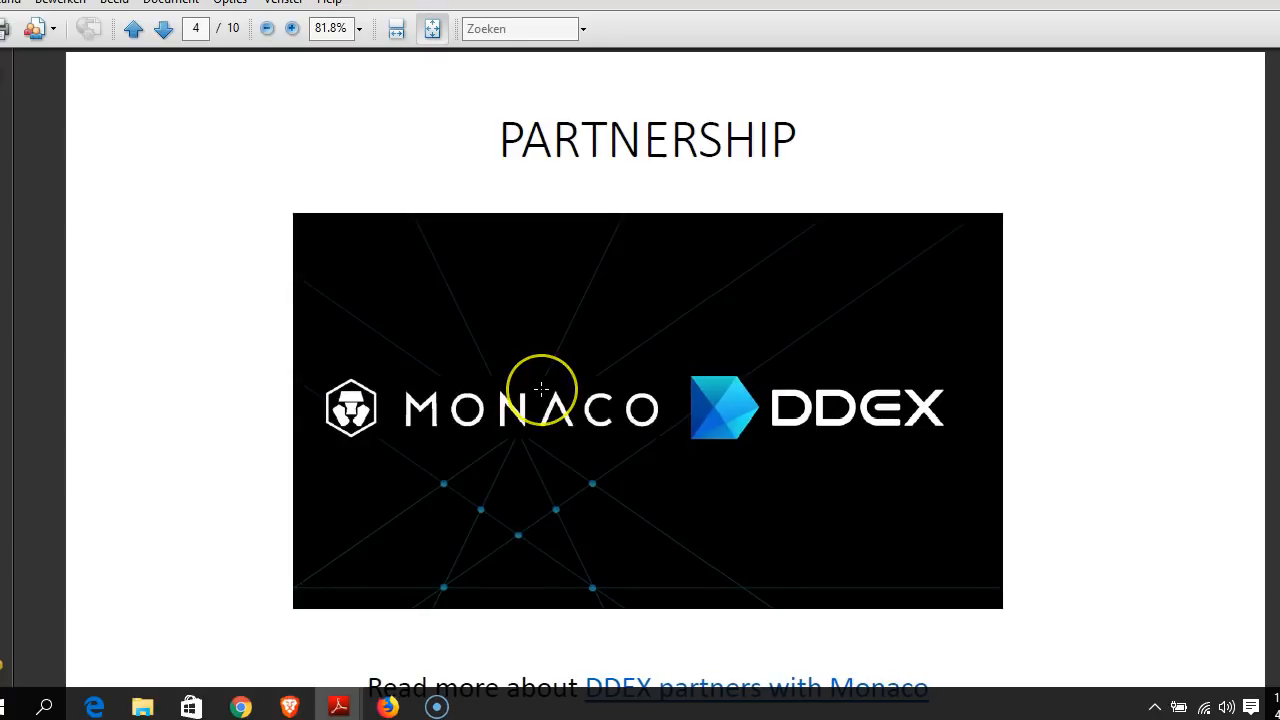
pyautogui.scroll(-1, 541, 389)
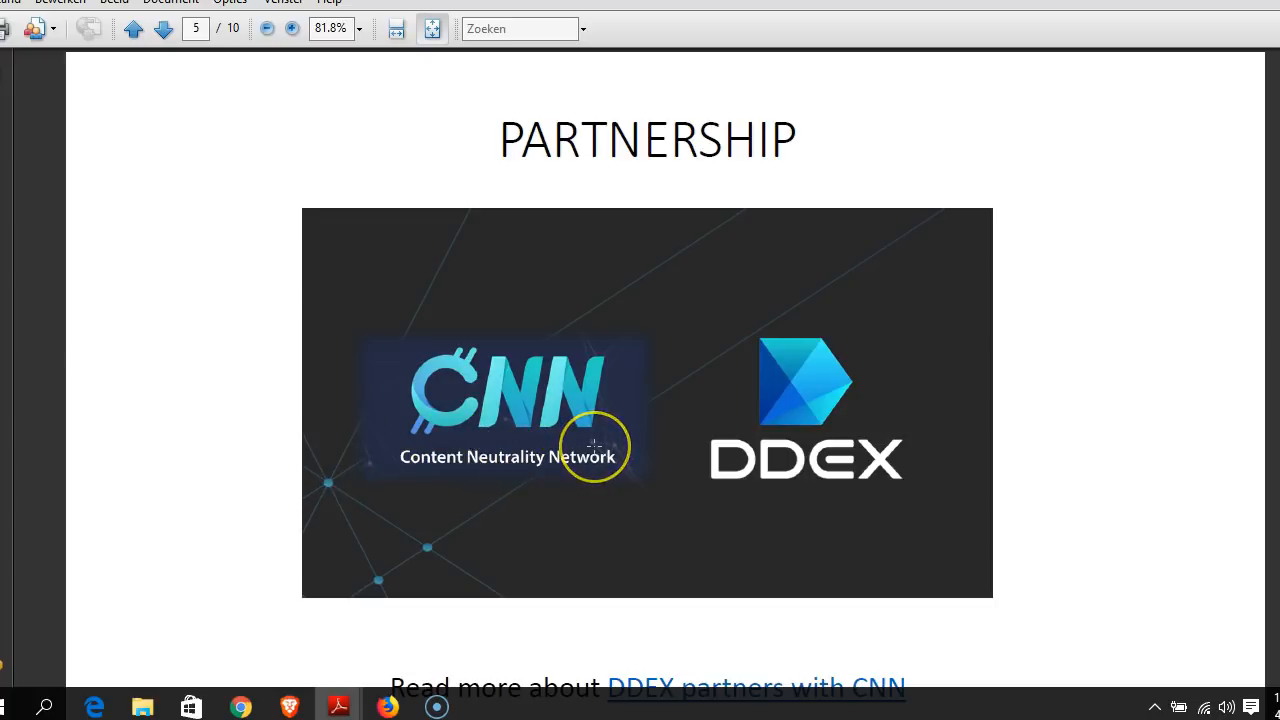
pyautogui.scroll(-1, 594, 444)
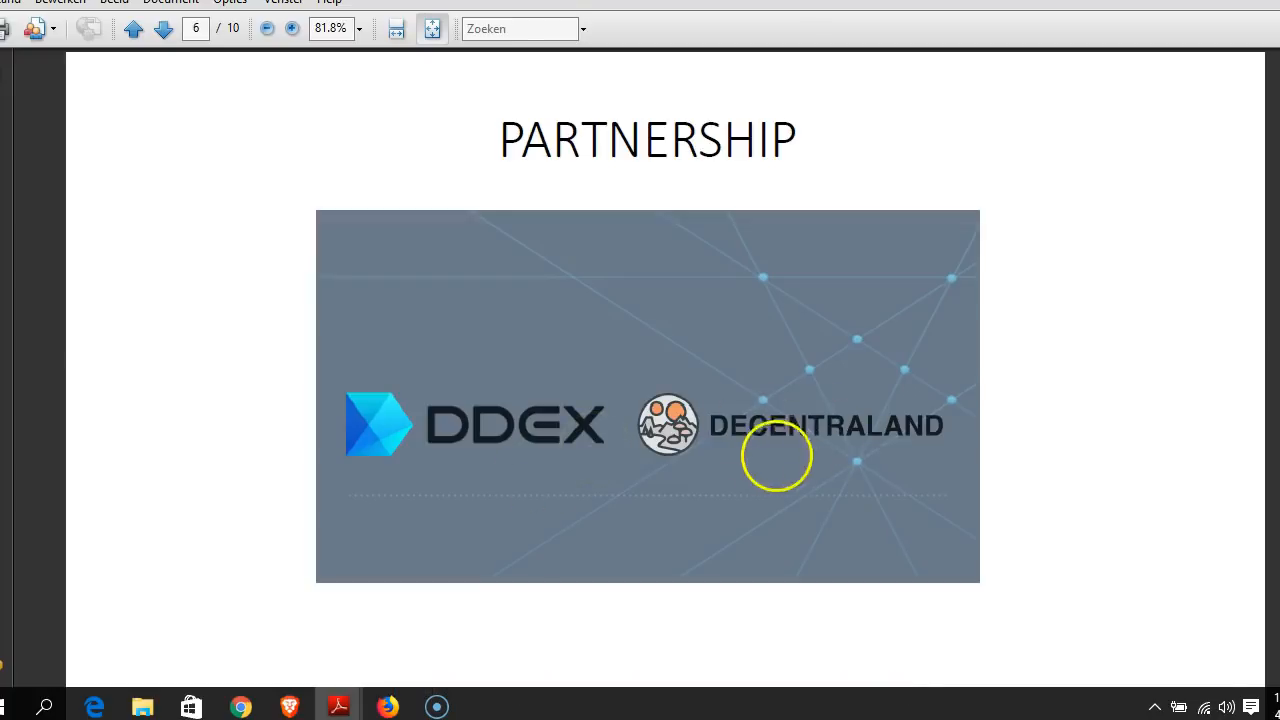
pyautogui.scroll(-1, 851, 425)
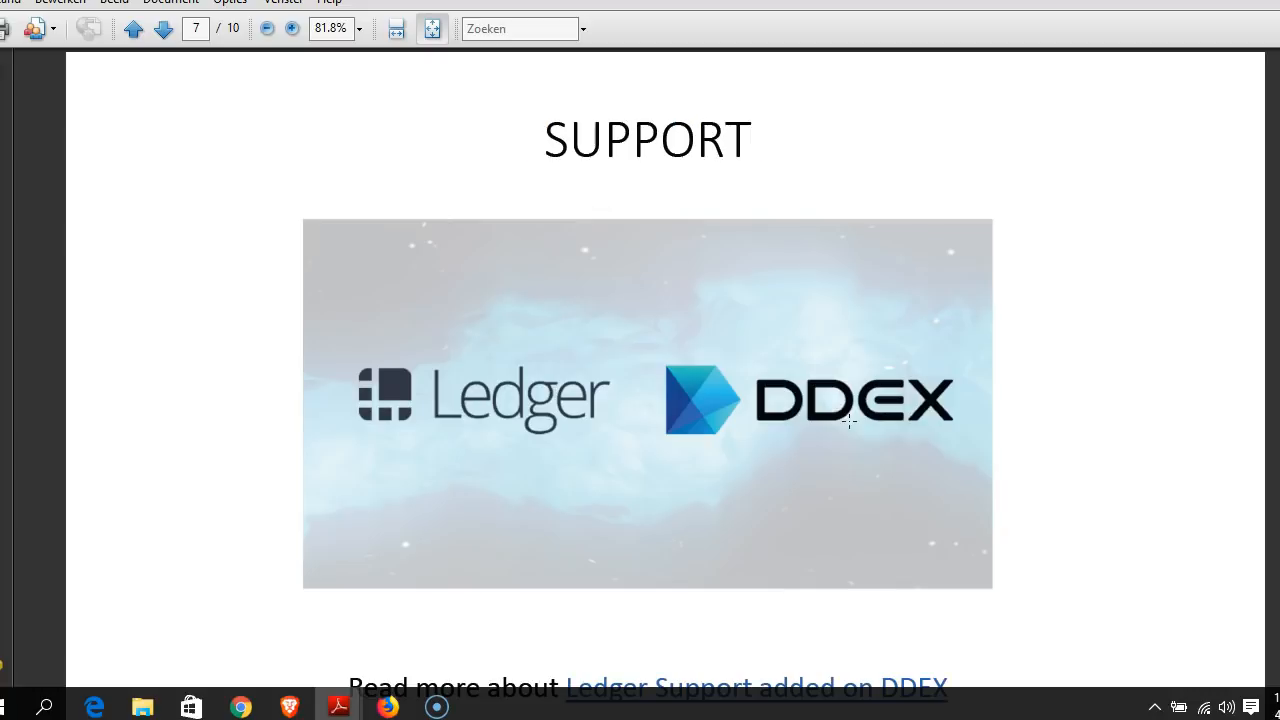
pyautogui.scroll(-2, 588, 370)
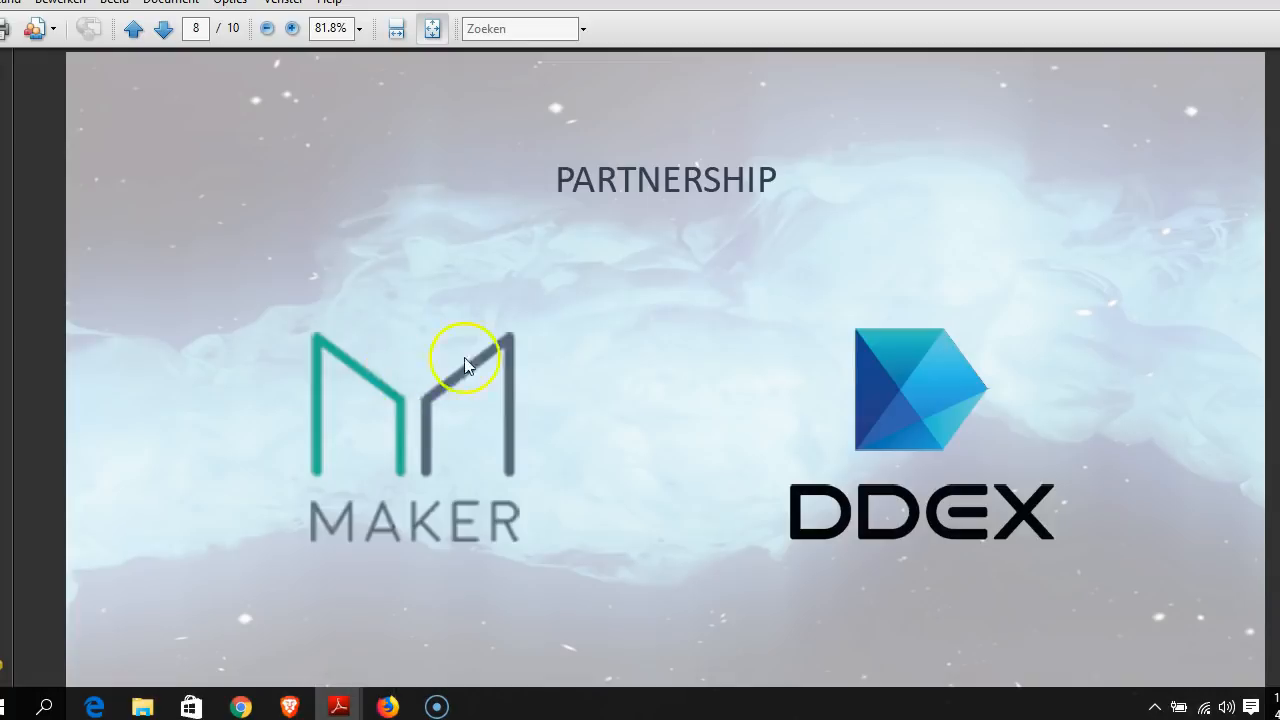
pyautogui.scroll(-1, 570, 350)
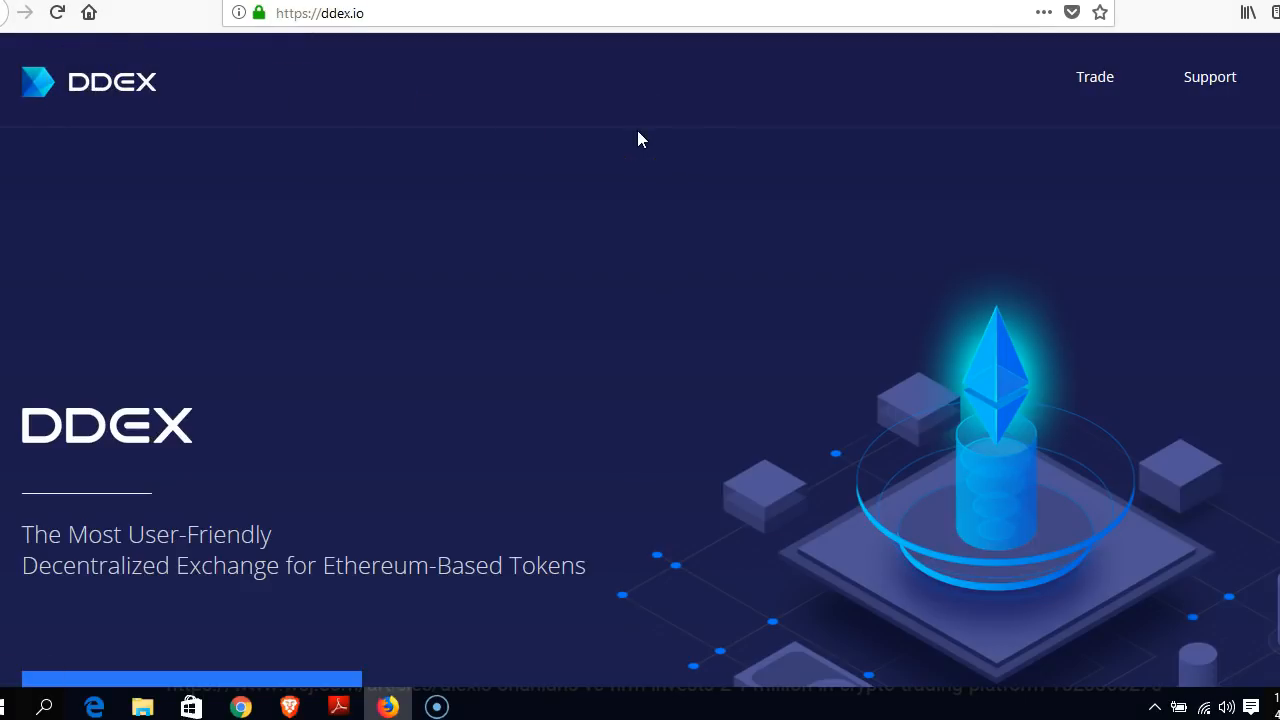
# - Open the trading page of the DDEX exchange, dismiss the Ledger support announcement and check the account detection status
pyautogui.click(1092, 80)
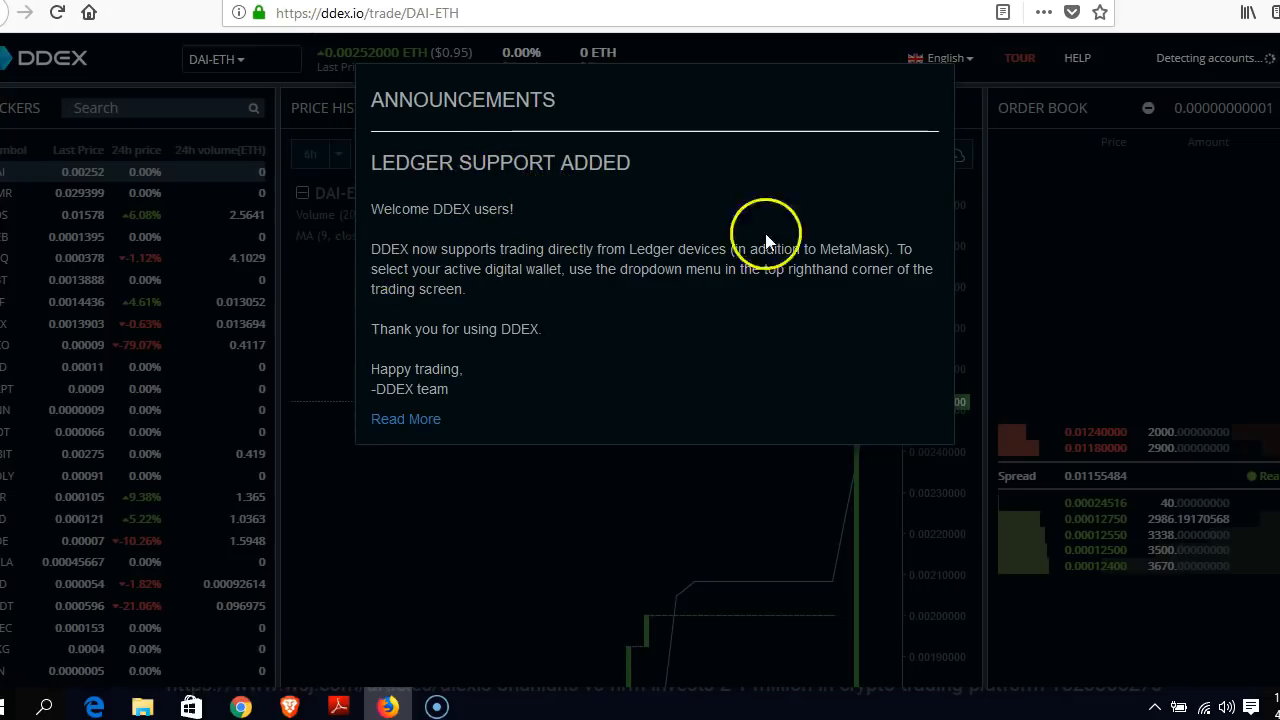
pyautogui.click(1106, 226)
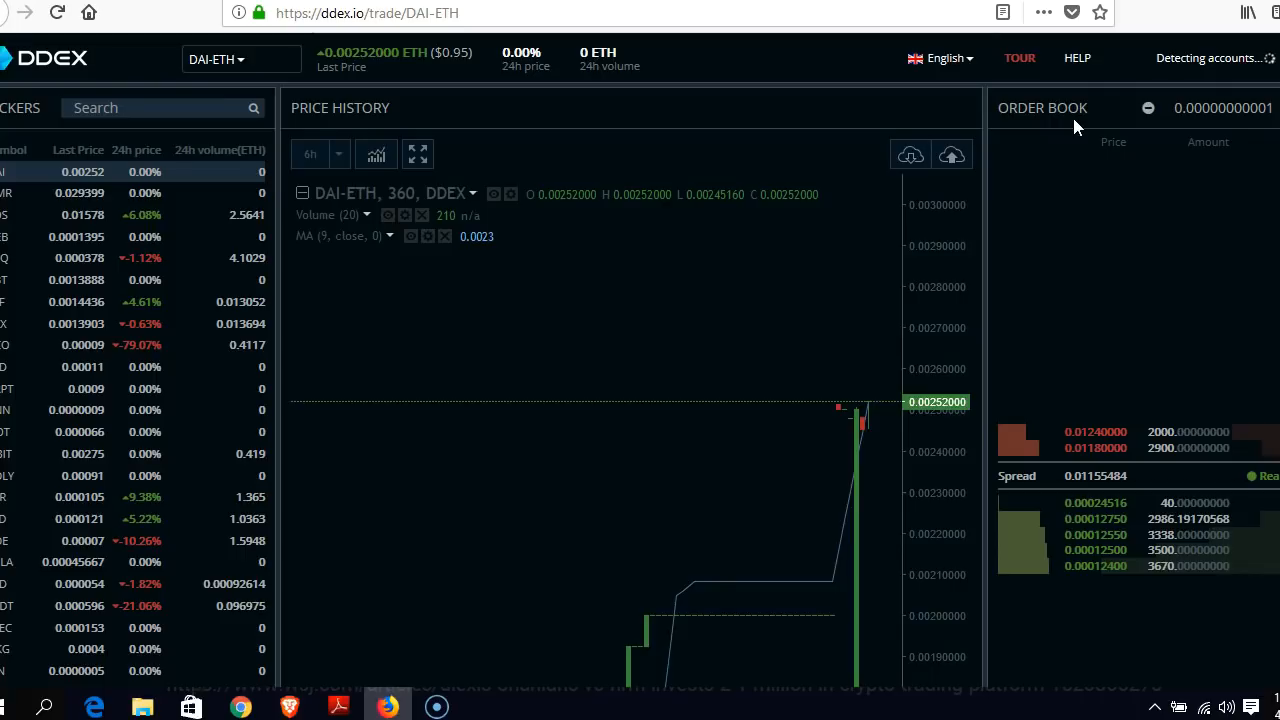
pyautogui.click(1178, 50)
# - Open Firefox's add-ons manager and search the add-ons site for "metamask"
pyautogui.click(1275, 12)
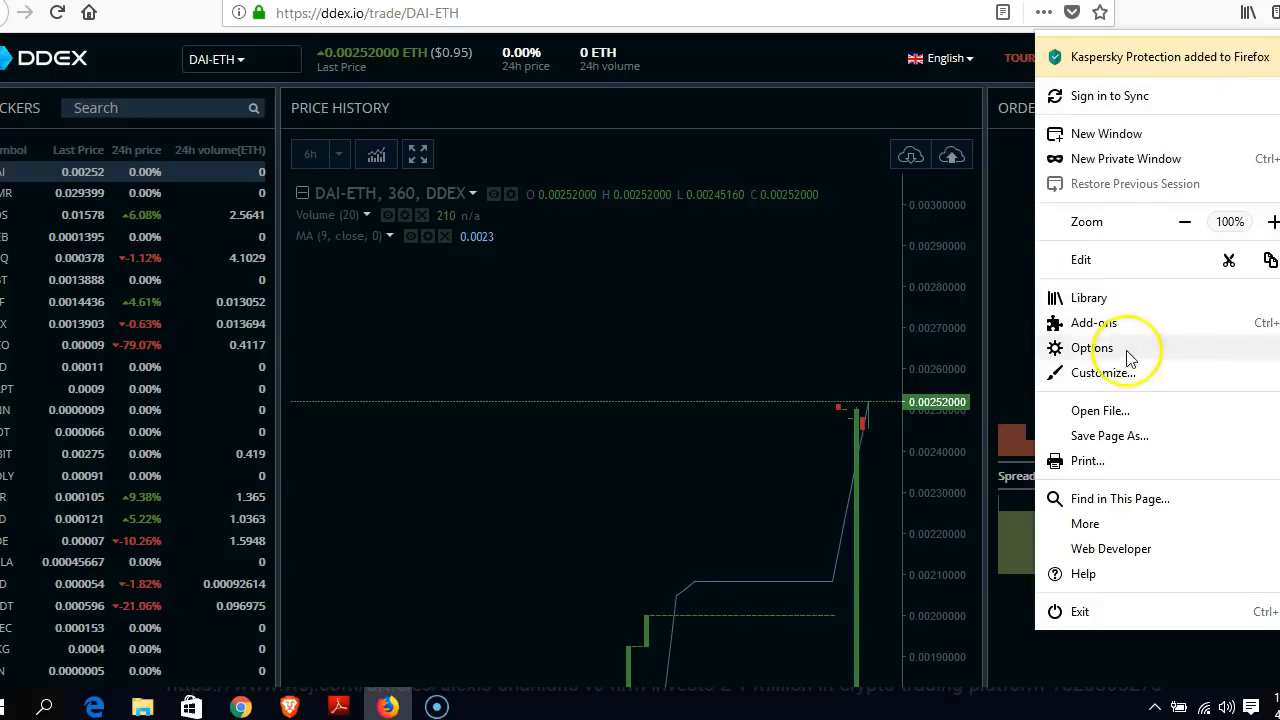
pyautogui.click(1094, 330)
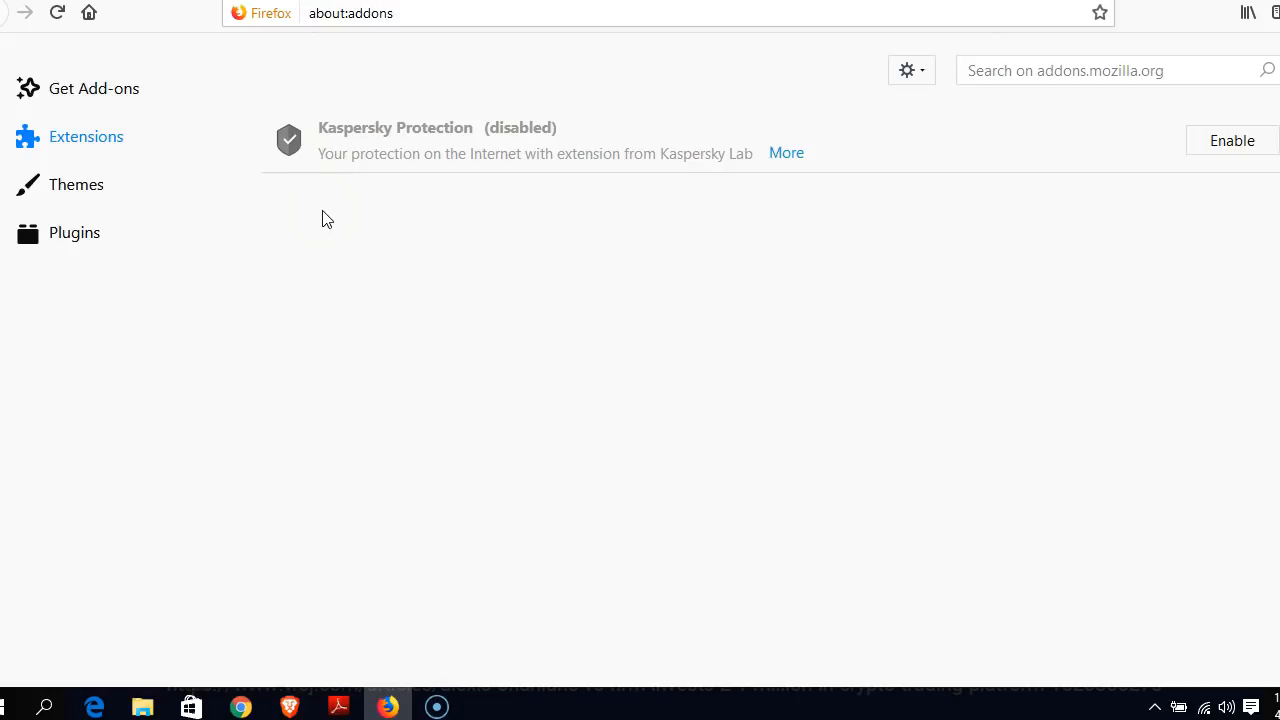
pyautogui.click(1079, 71)
pyautogui.write('me')
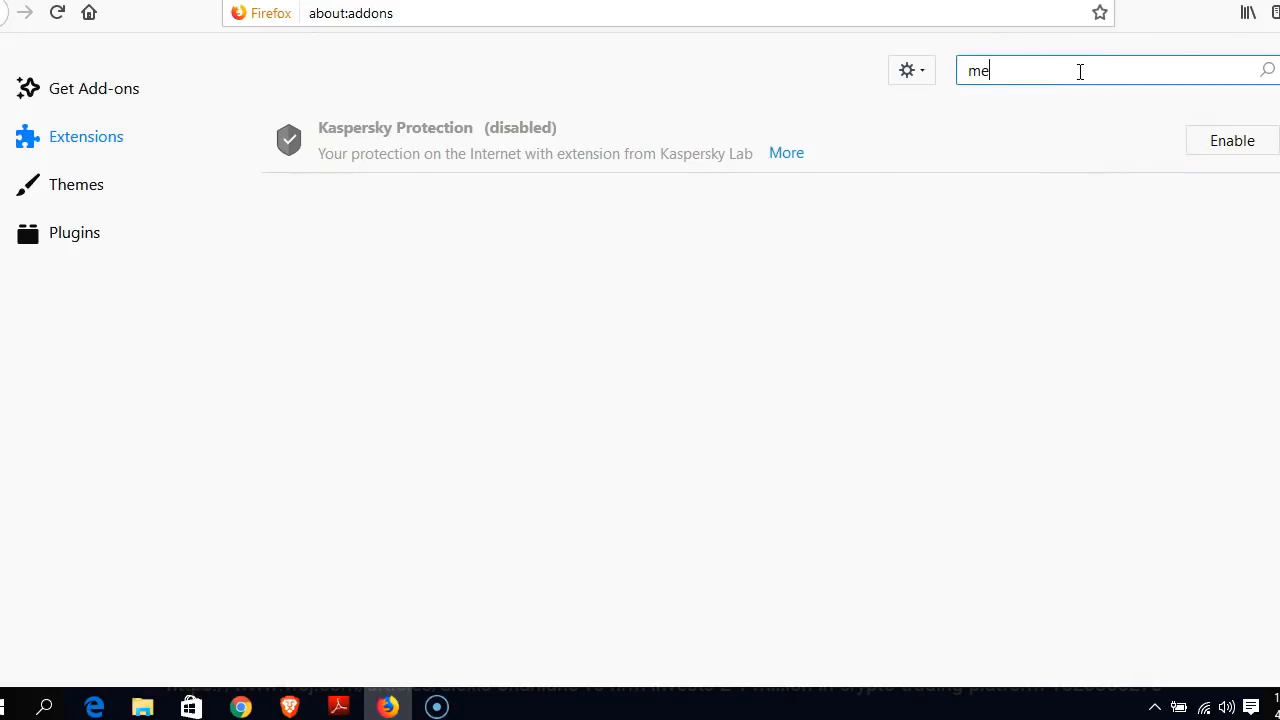
pyautogui.write('tam')
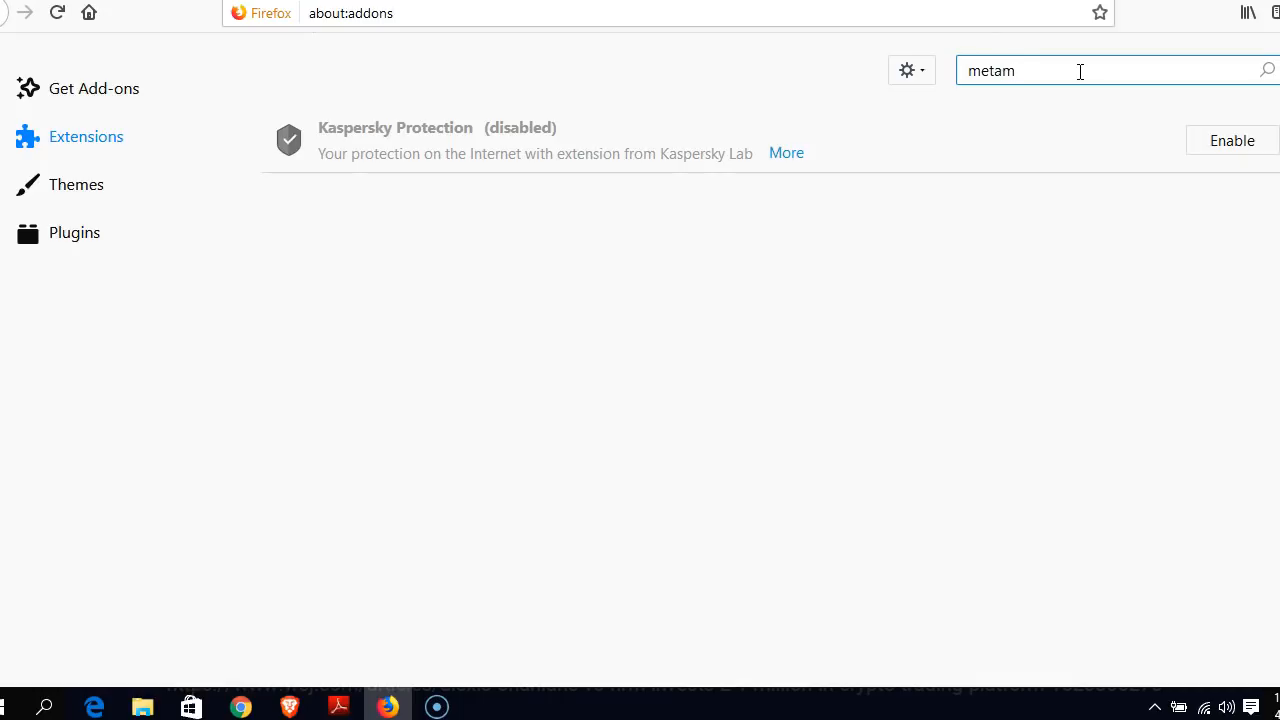
pyautogui.write('ask')
pyautogui.press('Return')
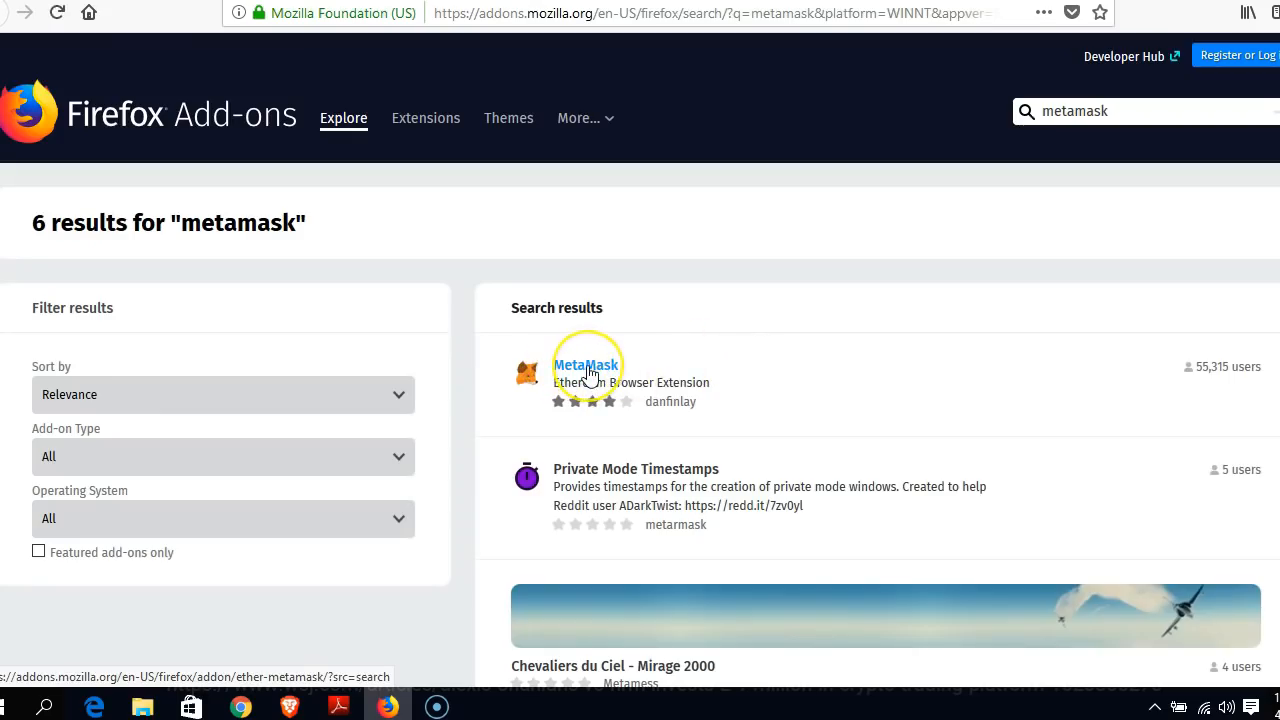
# - Open the MetaMask extension's page, add it to Firefox and grant the permissions it requires
pyautogui.click(589, 372)
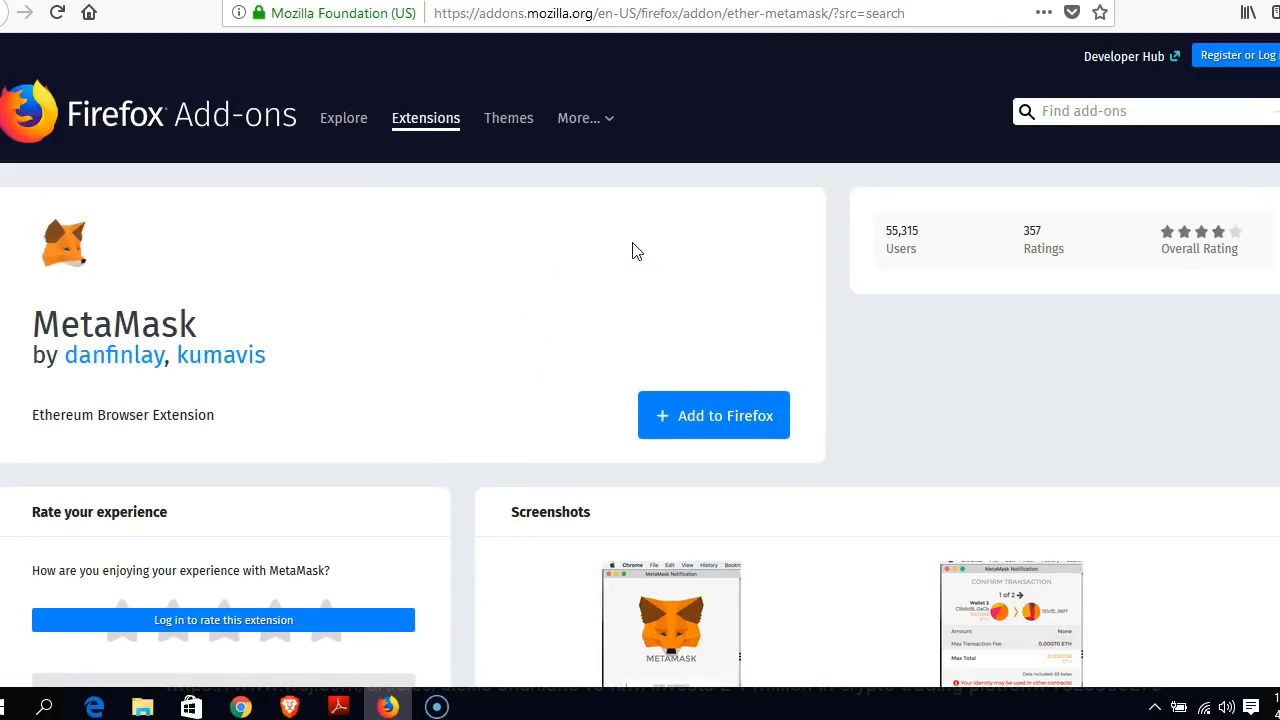
pyautogui.click(700, 432)
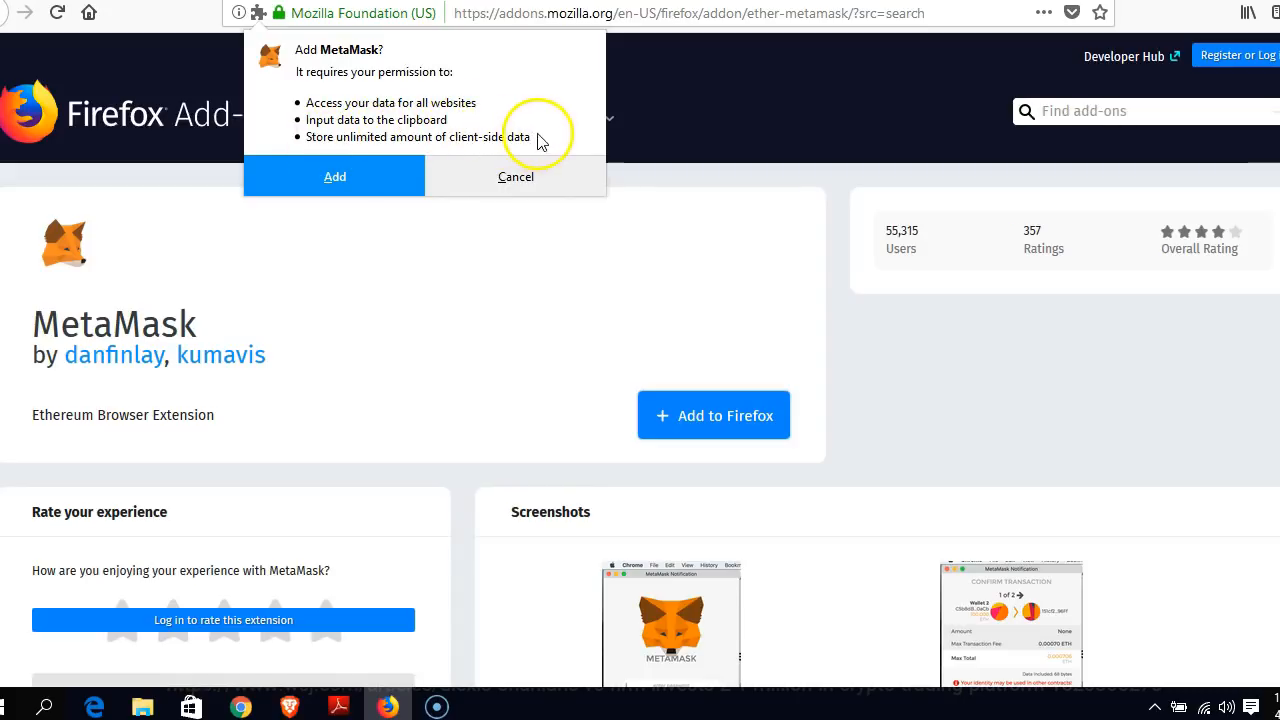
pyautogui.click(335, 178)
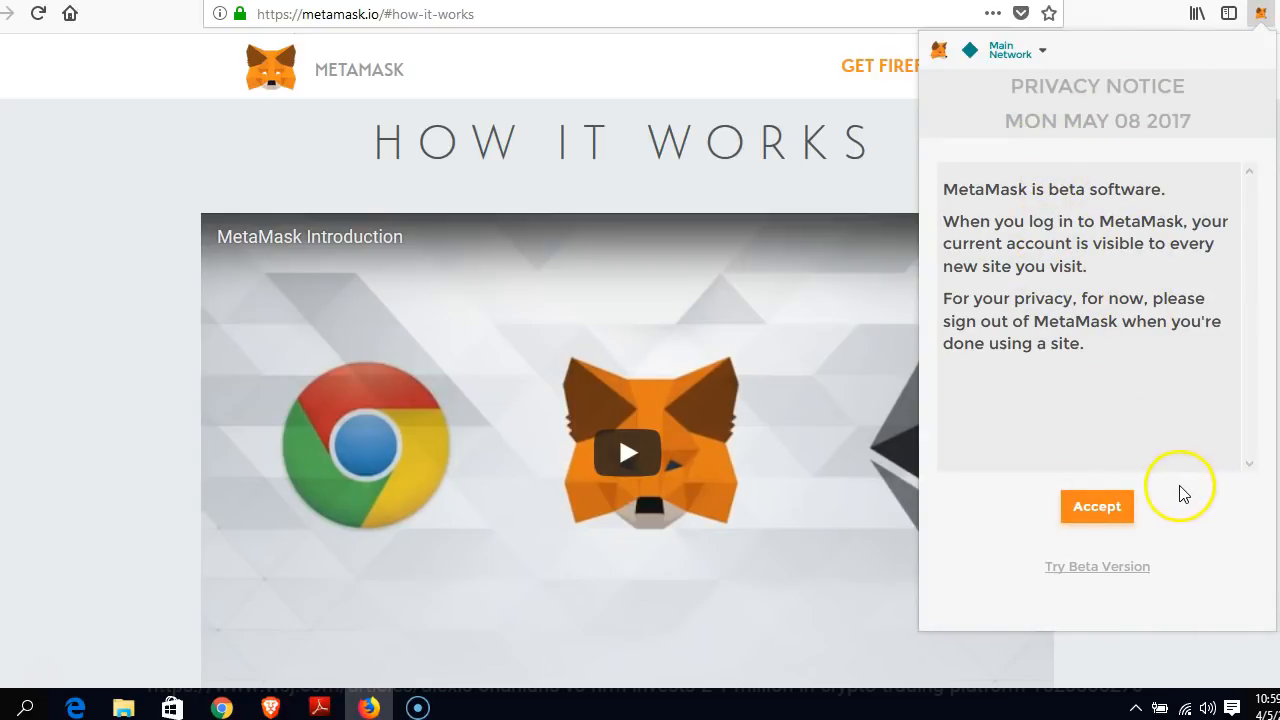
# - Accept MetaMask's privacy notice, read through to the end of the terms of use and accept them too
pyautogui.click(1095, 510)
pyautogui.scroll(-10, 1100, 335)
pyautogui.moveTo(1248, 213); pyautogui.dragTo(1233, 478)
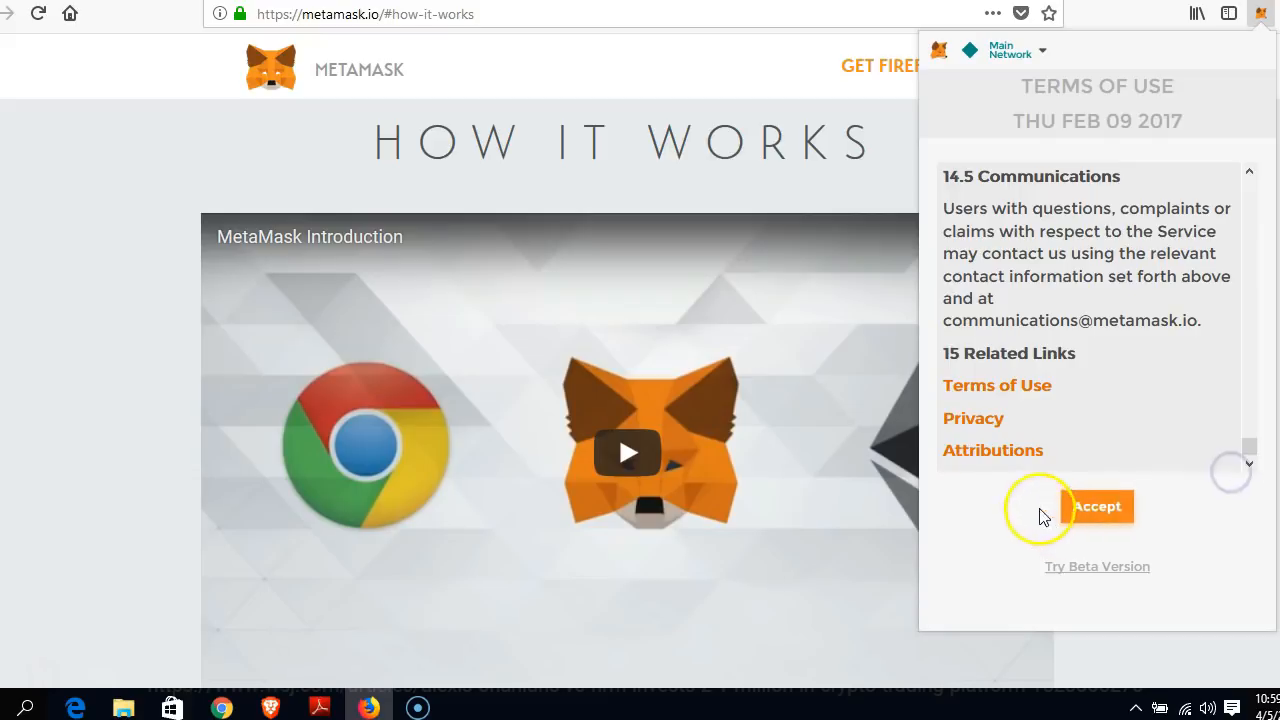
pyautogui.click(1100, 510)
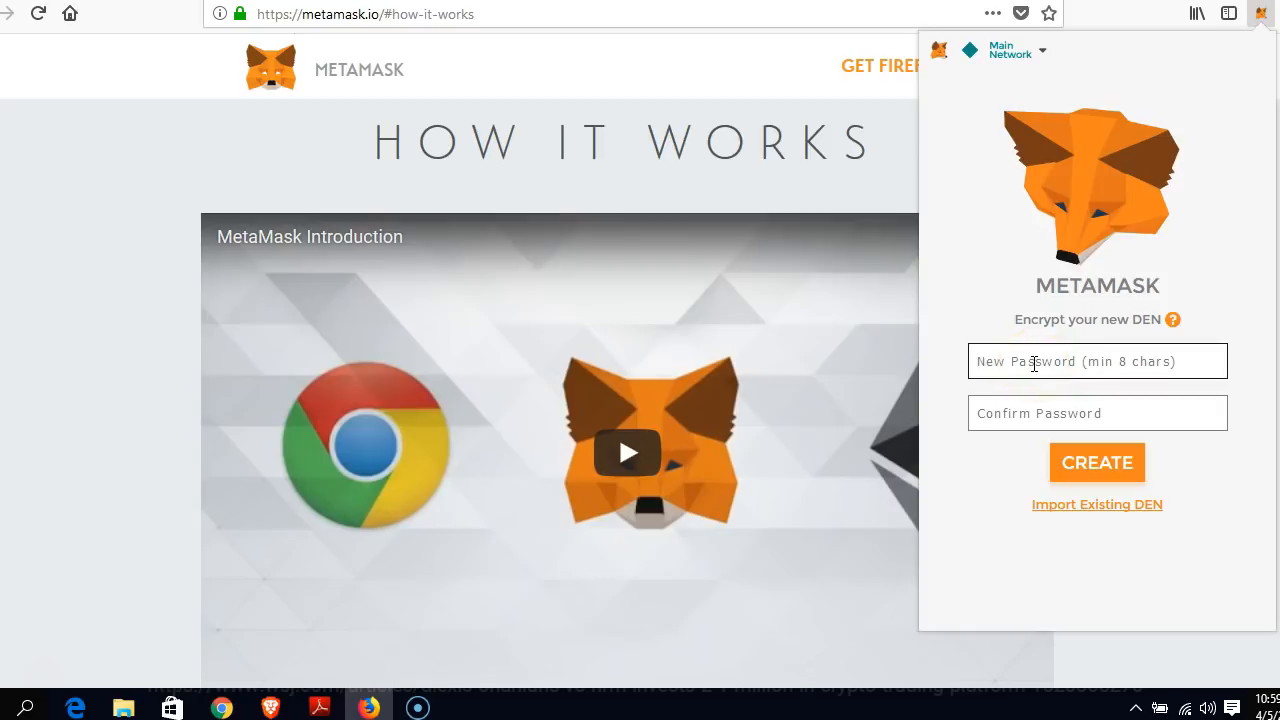
# - Enter and confirm a new password and create the encrypted MetaMask vault
pyautogui.write('•••••')
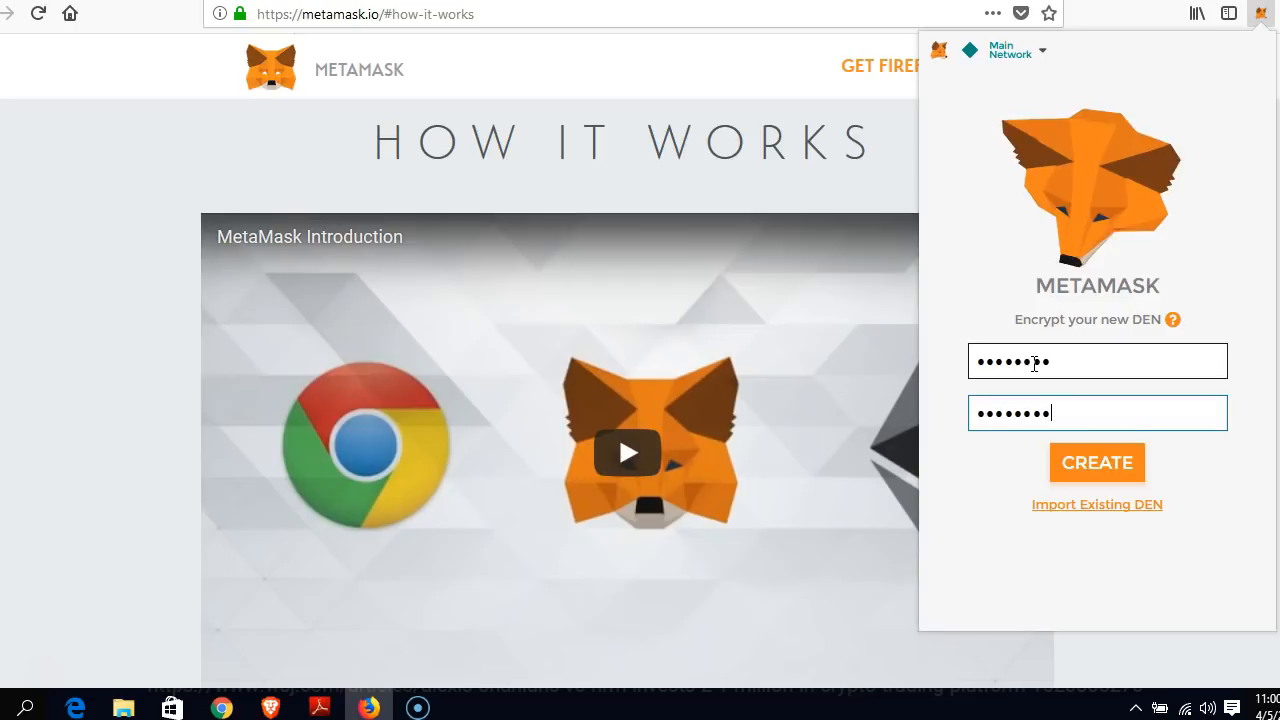
pyautogui.click(1118, 457)
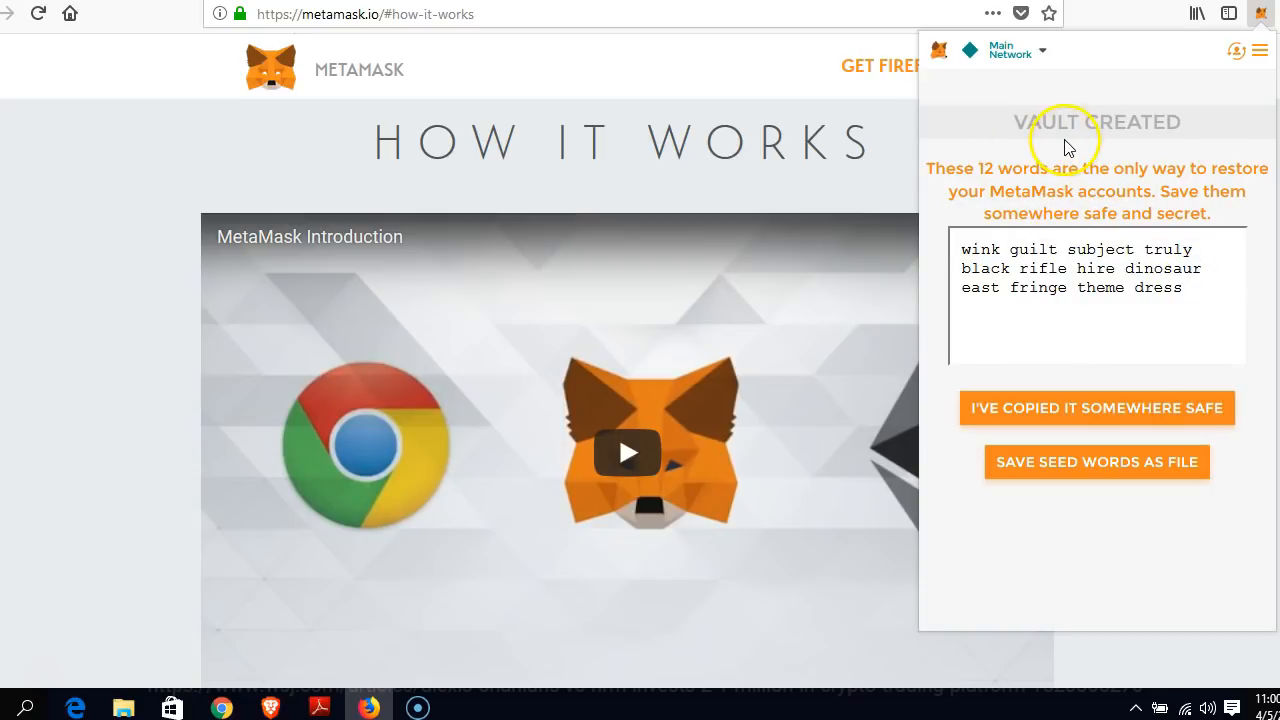
# - Copy the vault's 12 seed words and confirm that they are stored somewhere safe
pyautogui.moveTo(1196, 290); pyautogui.dragTo(950, 241)
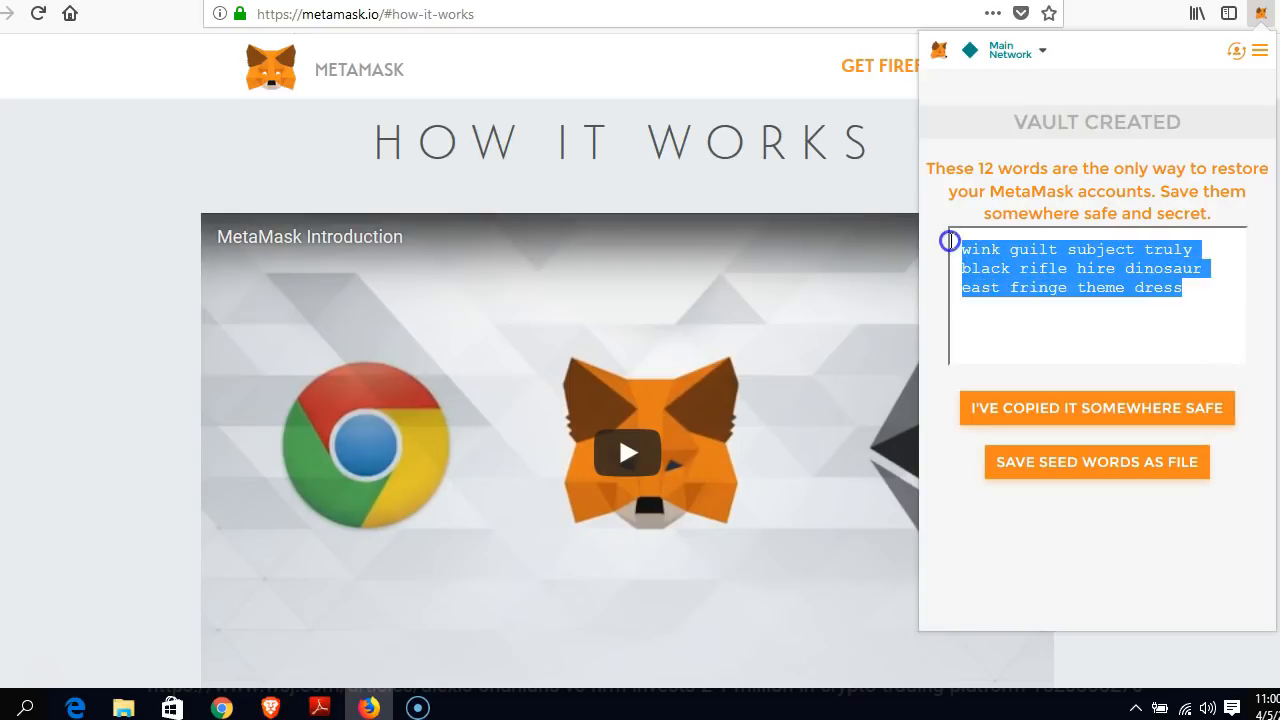
pyautogui.rightClick(992, 256)
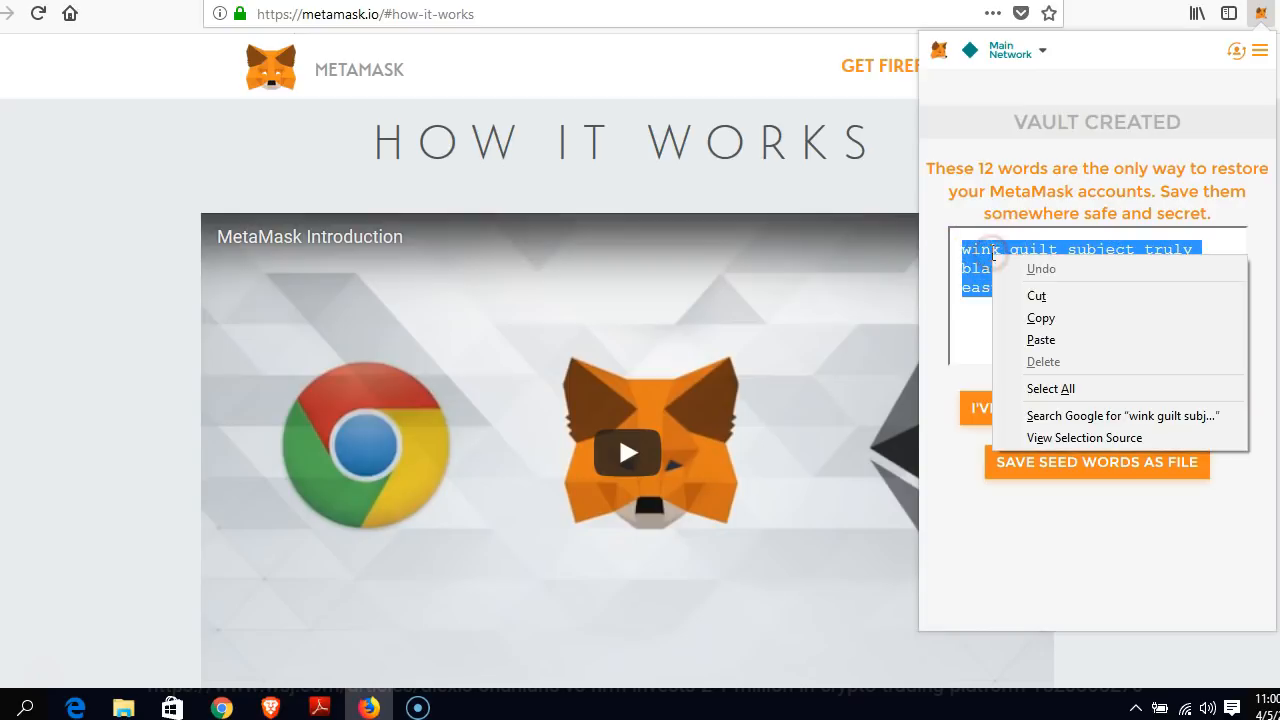
pyautogui.click(1042, 318)
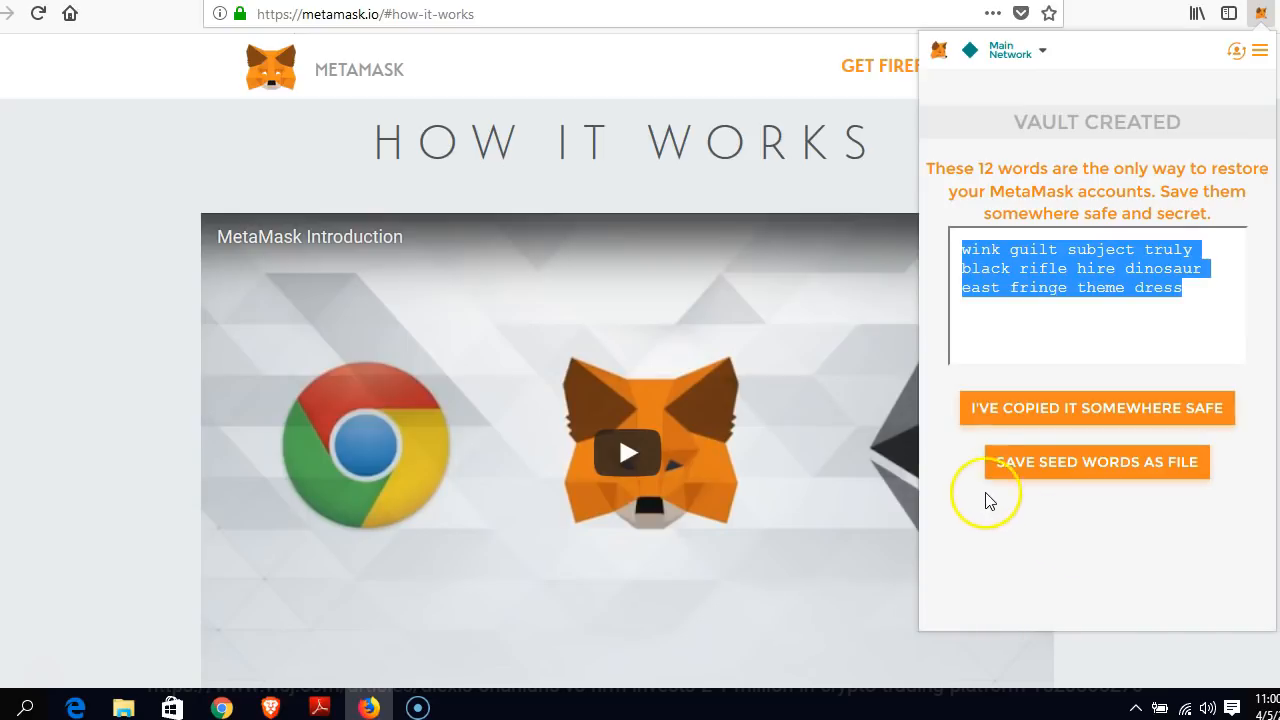
pyautogui.click(1053, 410)
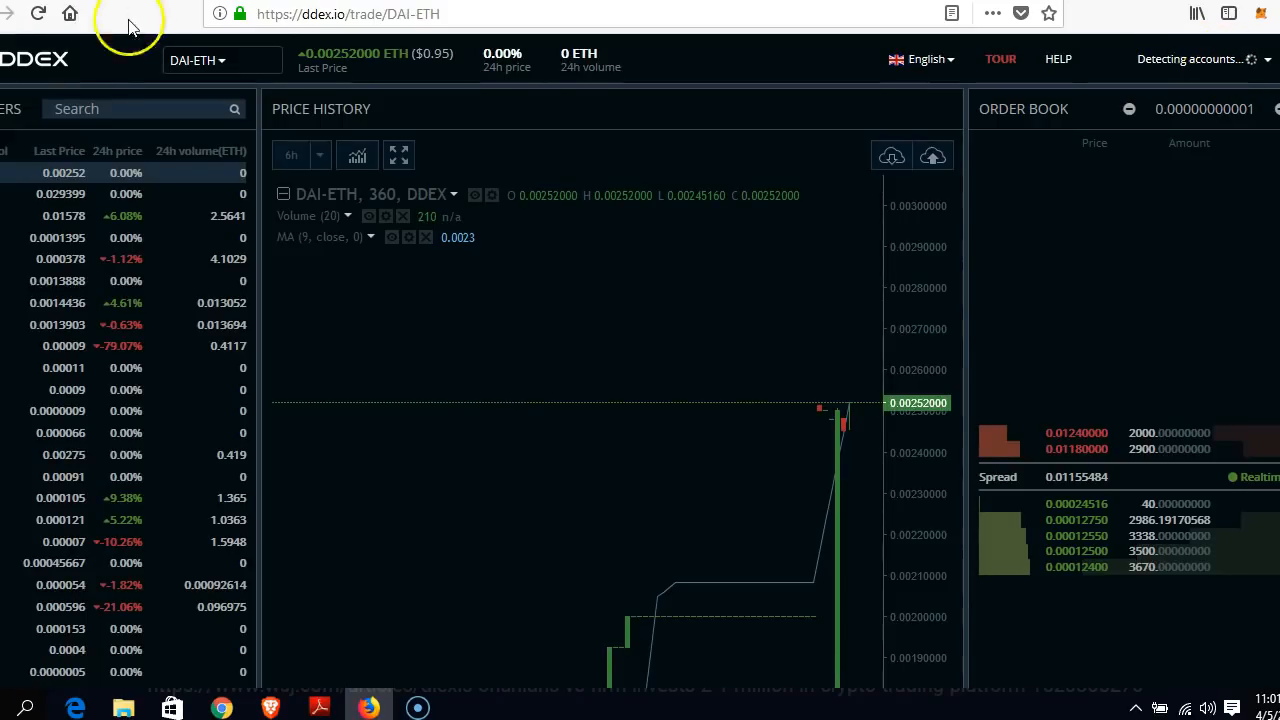
# - Reload the DDEX trading page to detect the MetaMask account and check the account shown there
pyautogui.click(39, 14)
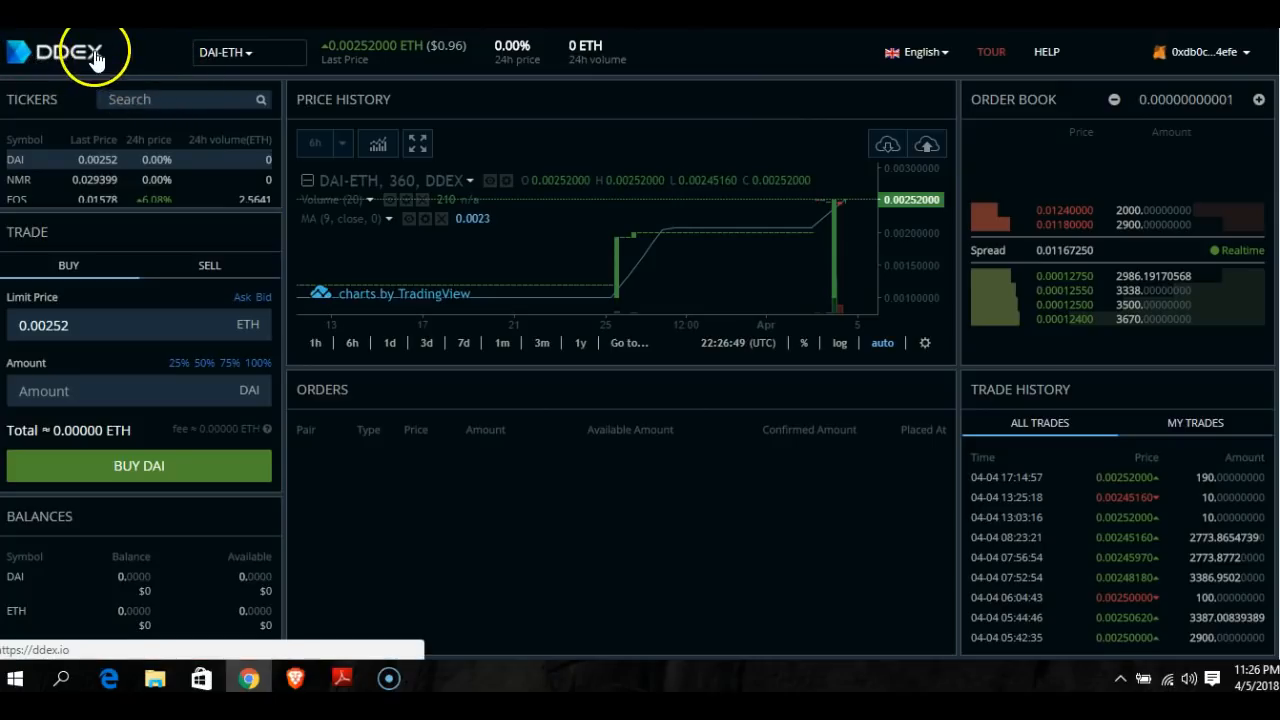
pyautogui.click(1247, 55)
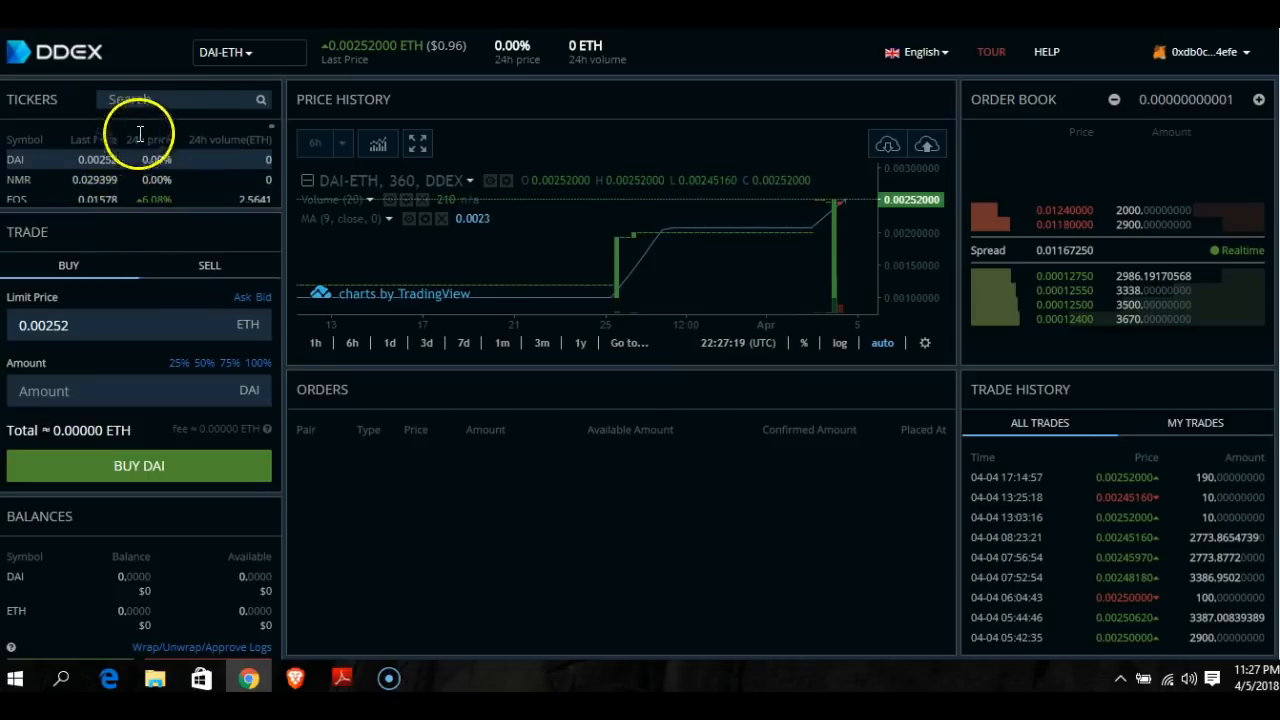
# - Browse the full list of trading pairs on DDEX and open the CS-ETH market
pyautogui.click(243, 62)
pyautogui.scroll(-5, 285, 290)
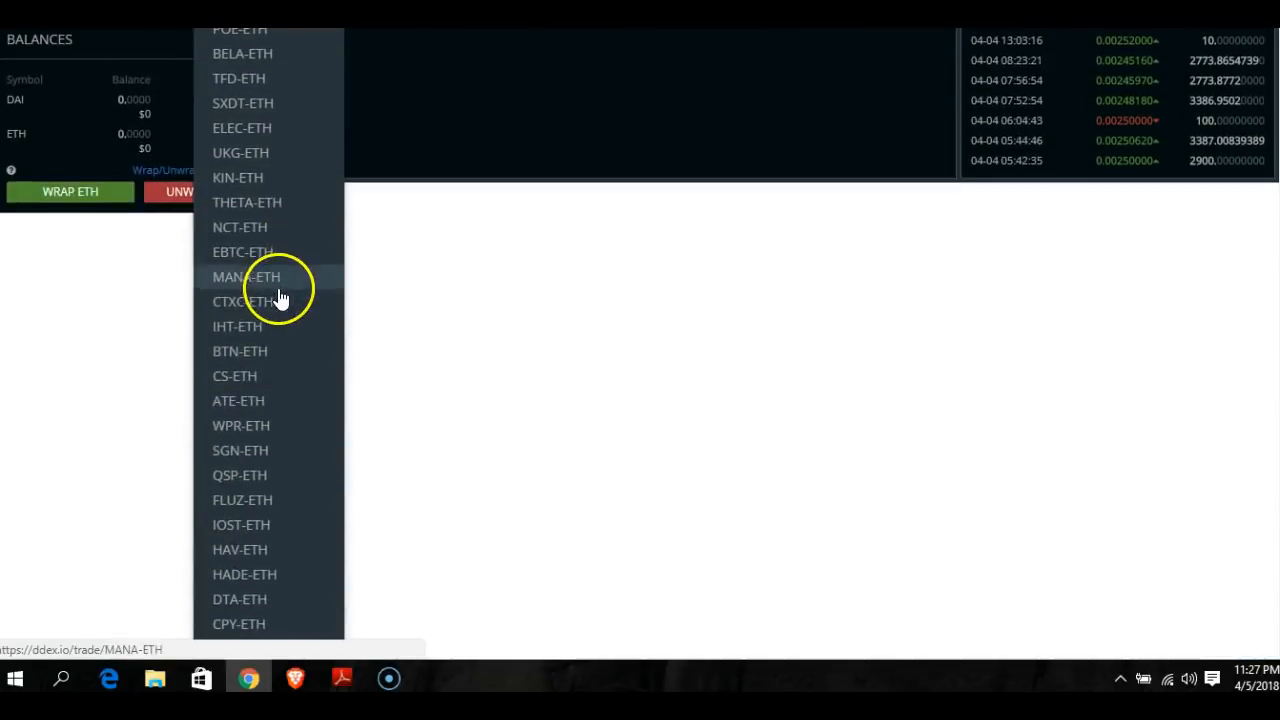
pyautogui.scroll(-8, 280, 300)
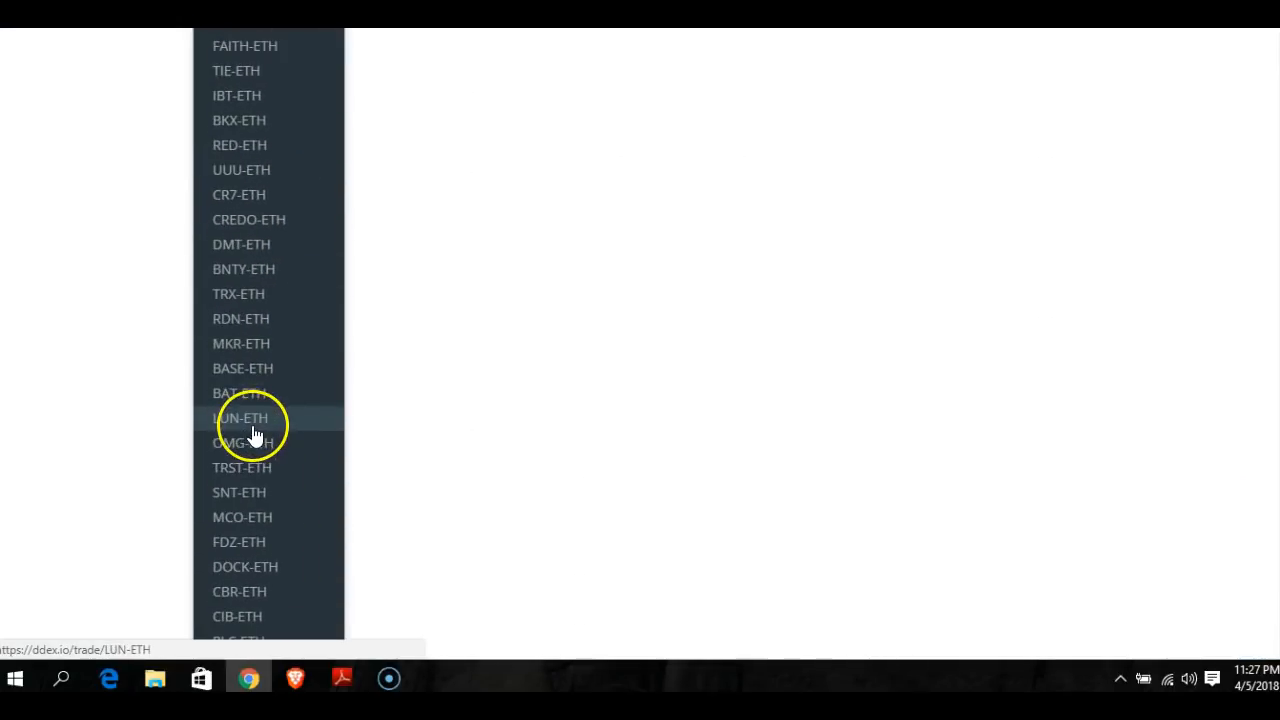
pyautogui.scroll(10, 250, 527)
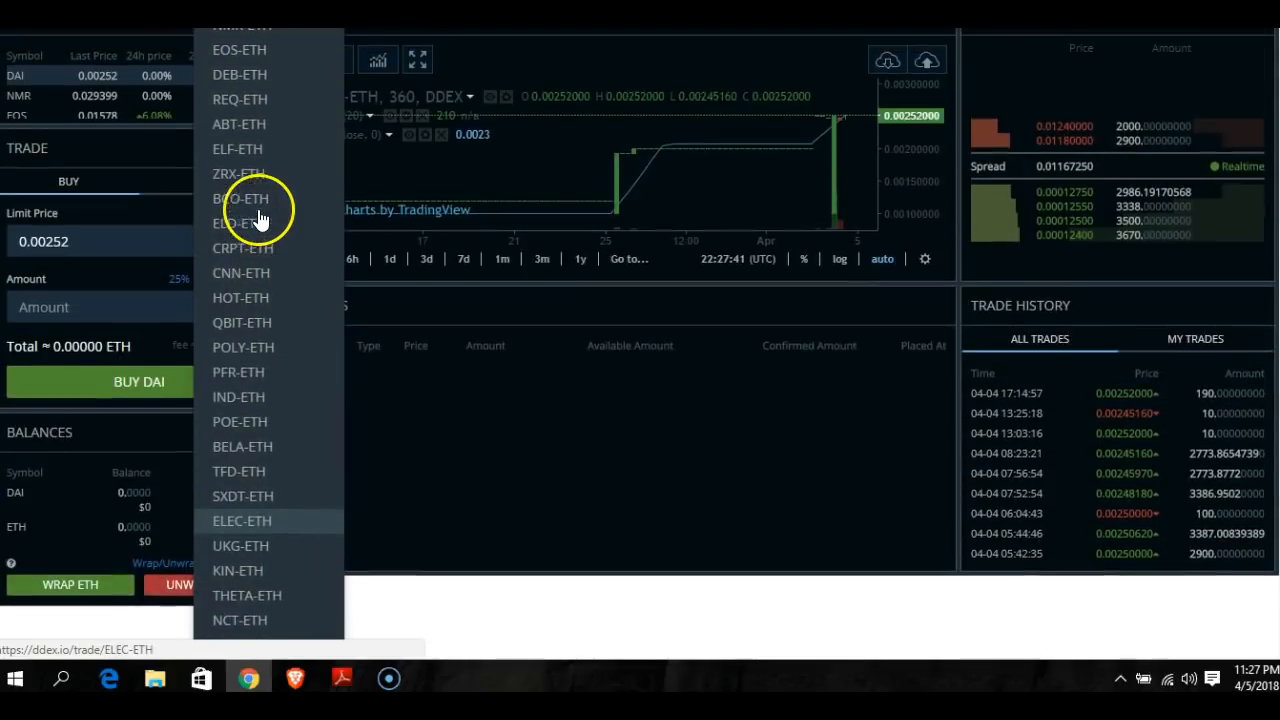
pyautogui.scroll(2, 223, 349)
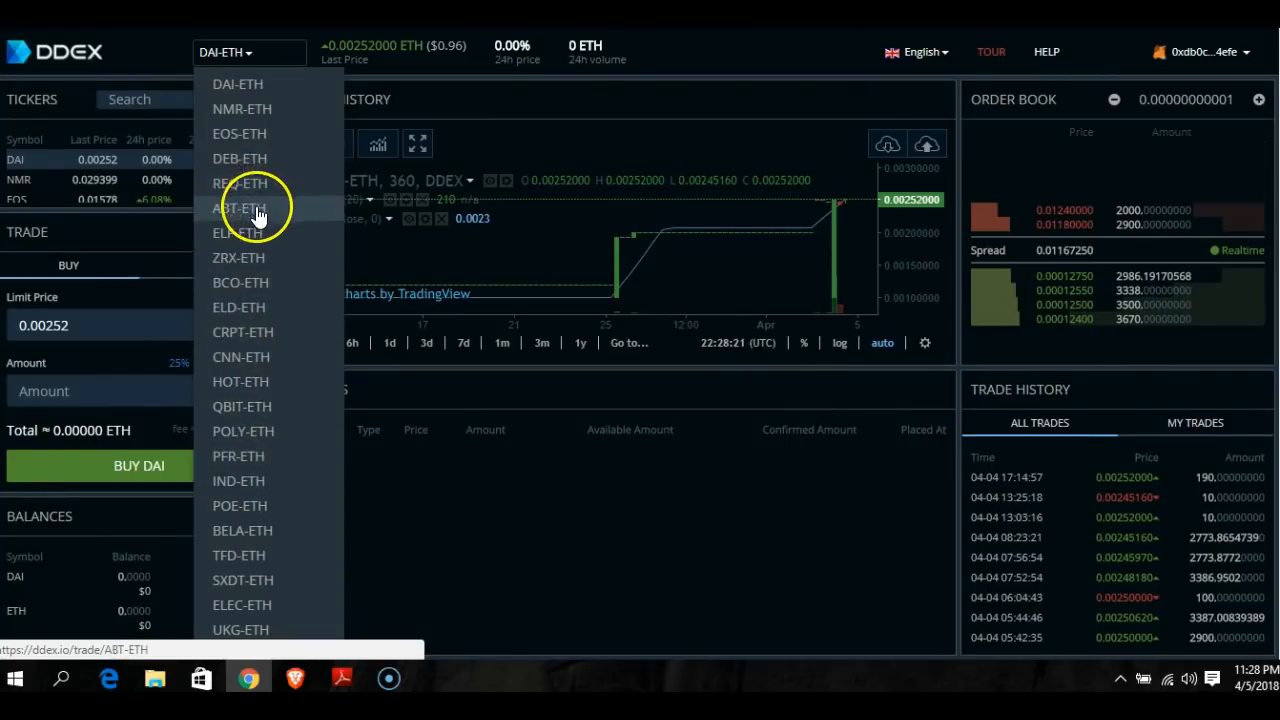
pyautogui.scroll(-5, 257, 229)
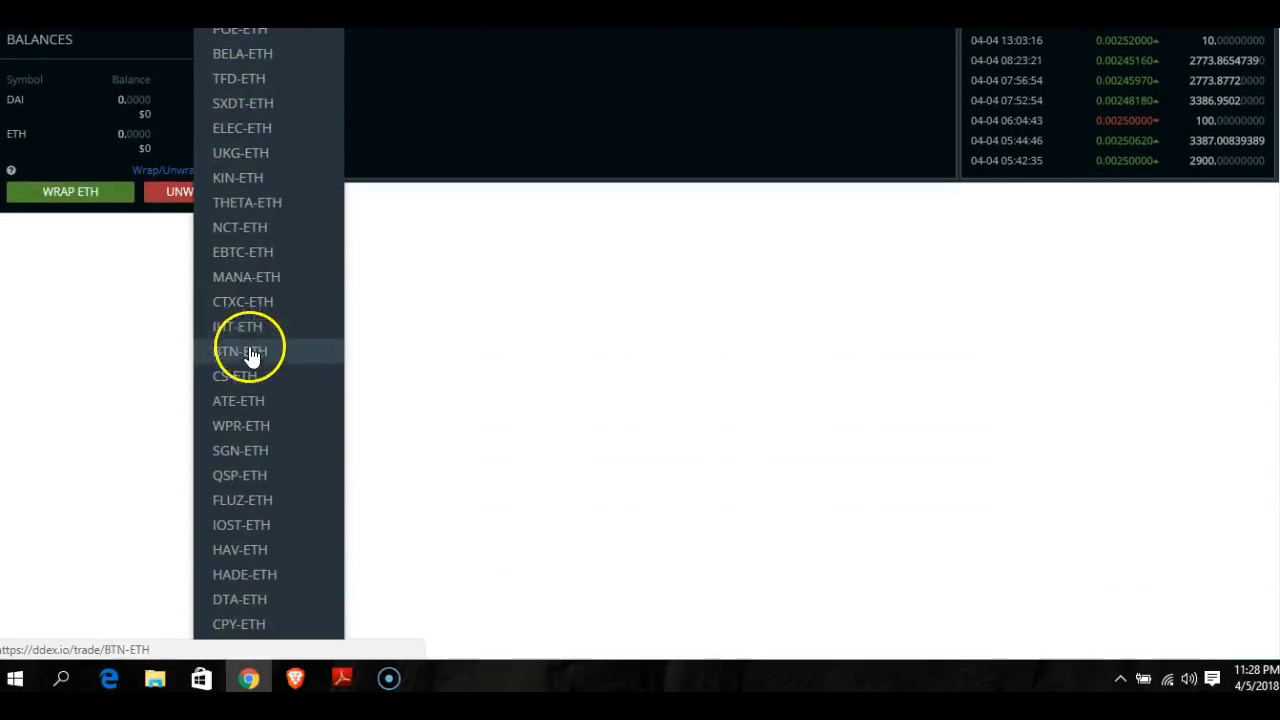
pyautogui.scroll(-2, 260, 290)
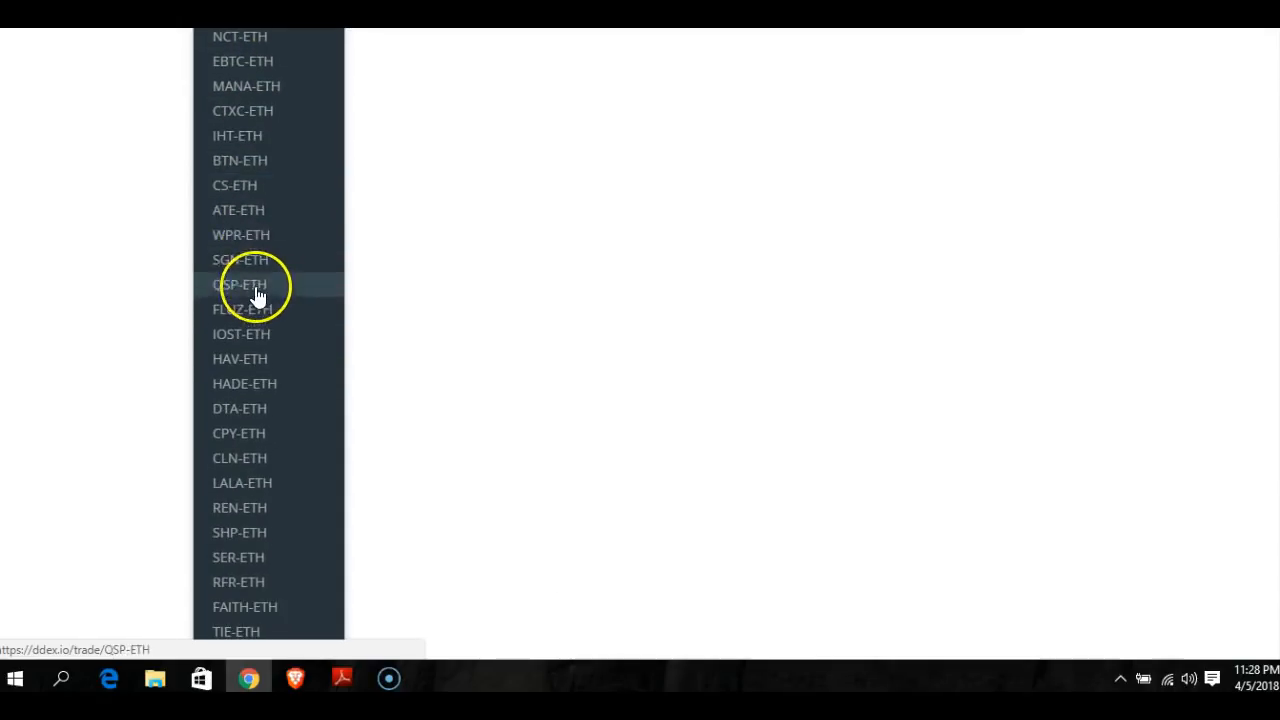
pyautogui.click(238, 186)
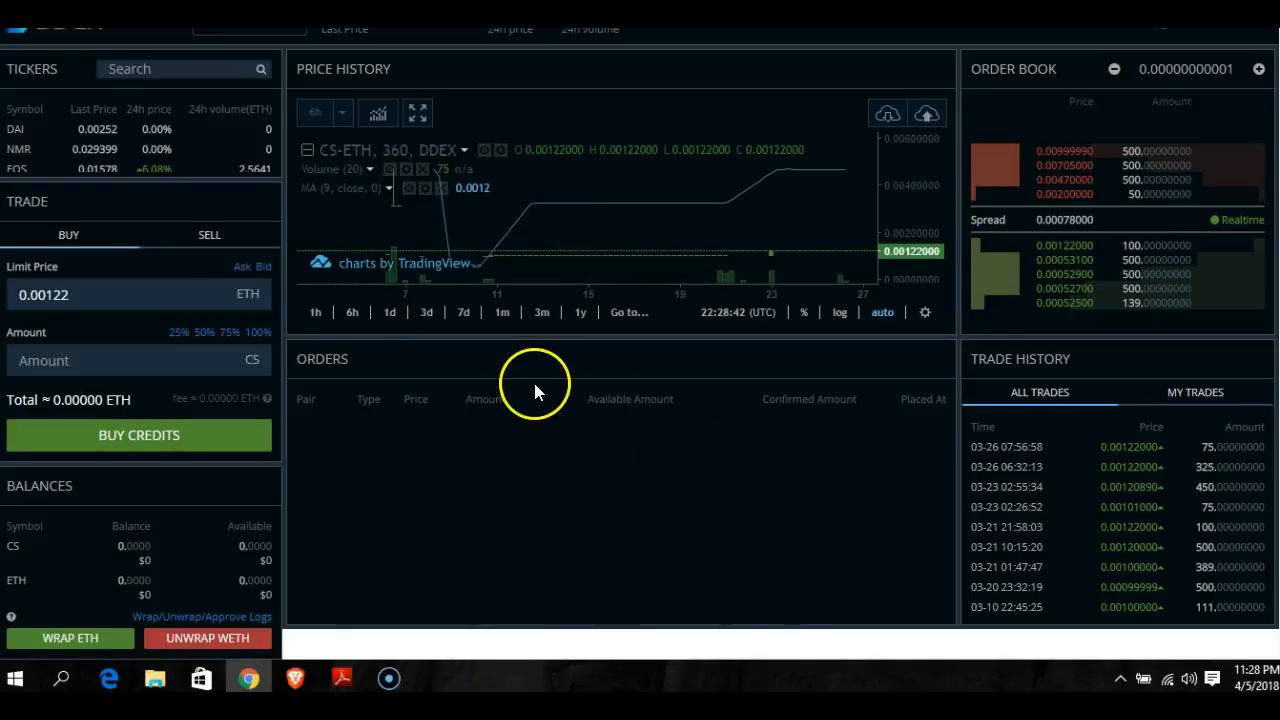
# - Look over the ticker search and trade history of the CS-ETH market and show only my own trades
pyautogui.click(152, 68)
pyautogui.click(163, 69)
pyautogui.click(996, 372)
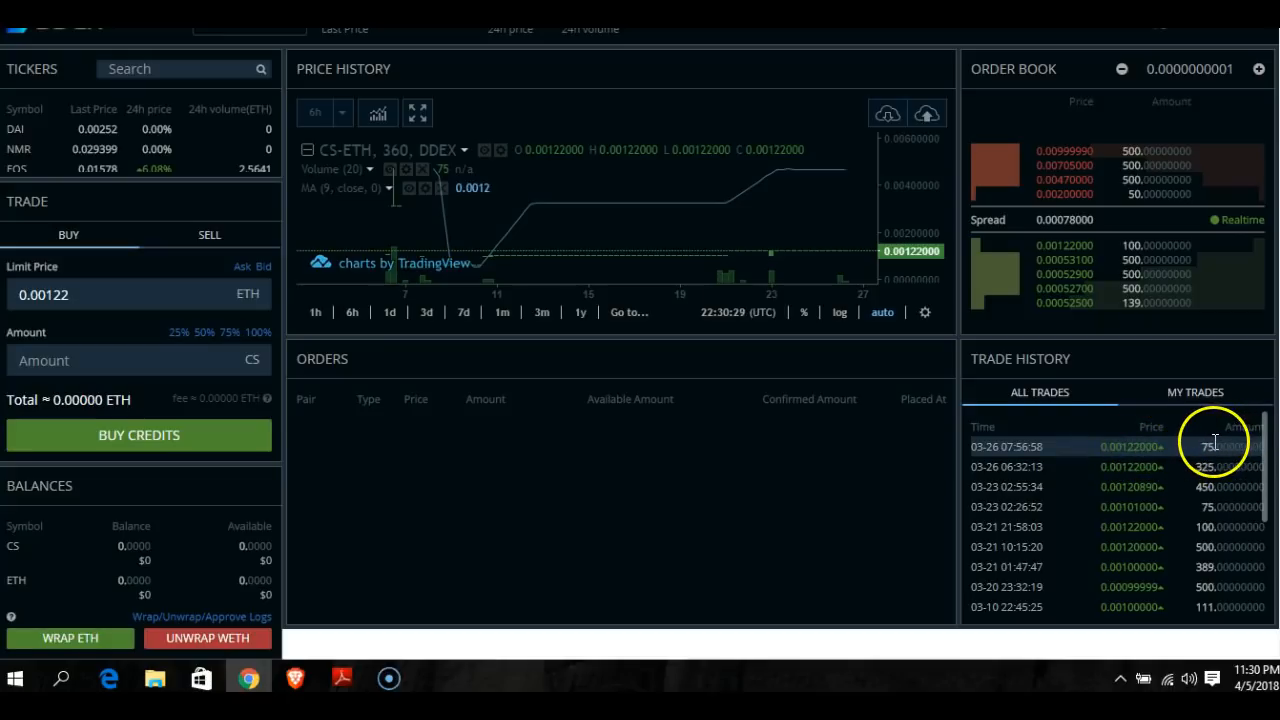
pyautogui.click(1197, 395)
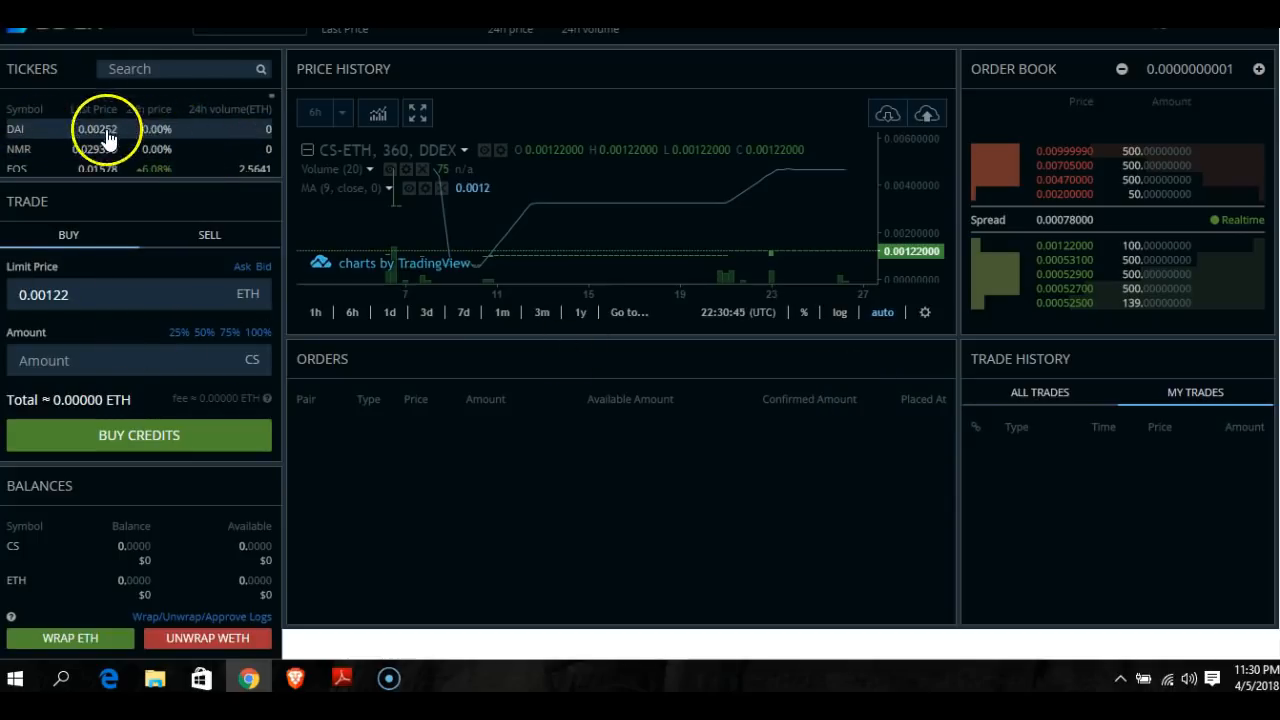
# - Browse the tickers, switch the trade form to selling and examine the order book and the amount field
pyautogui.scroll(-5, 163, 128)
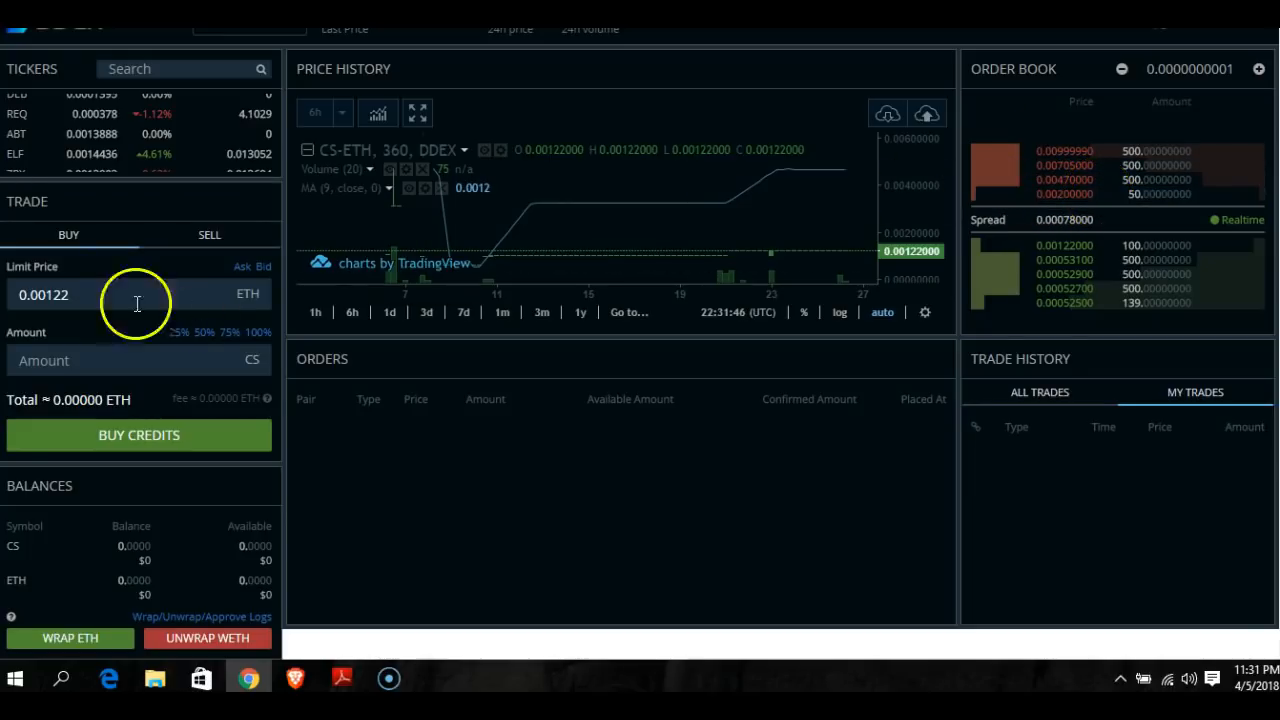
pyautogui.click(207, 236)
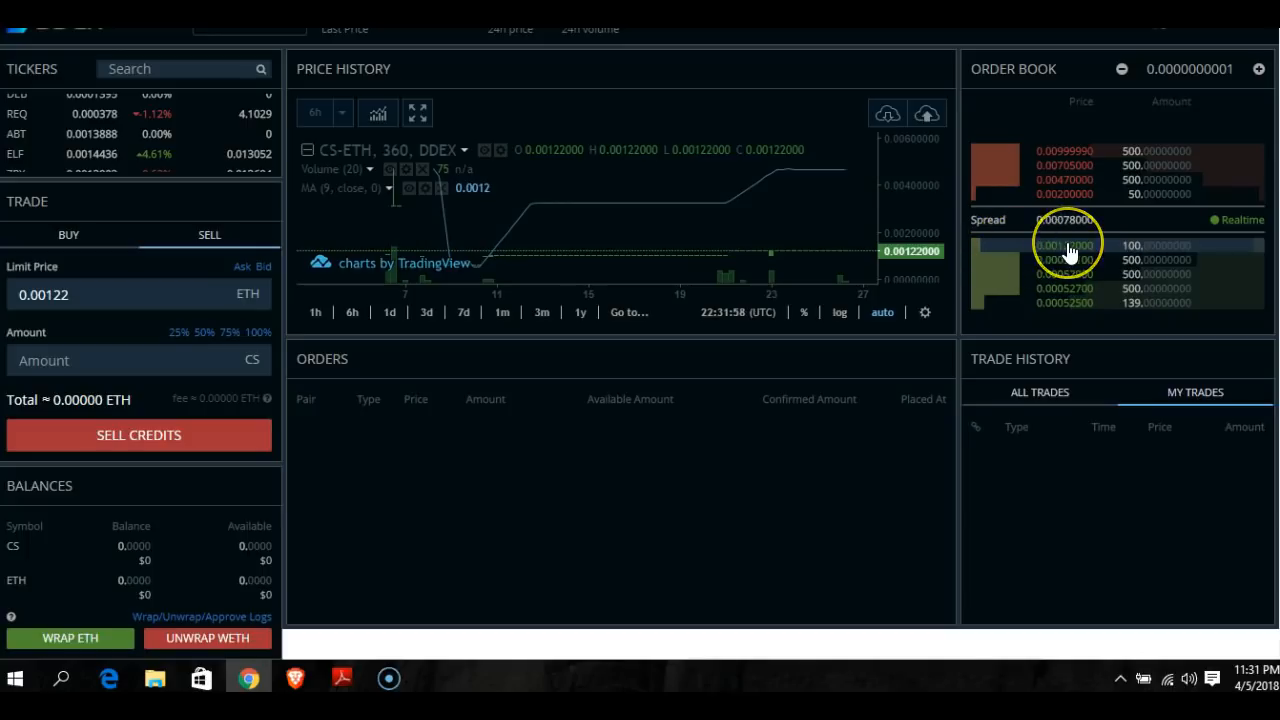
pyautogui.click(1010, 248)
pyautogui.click(191, 364)
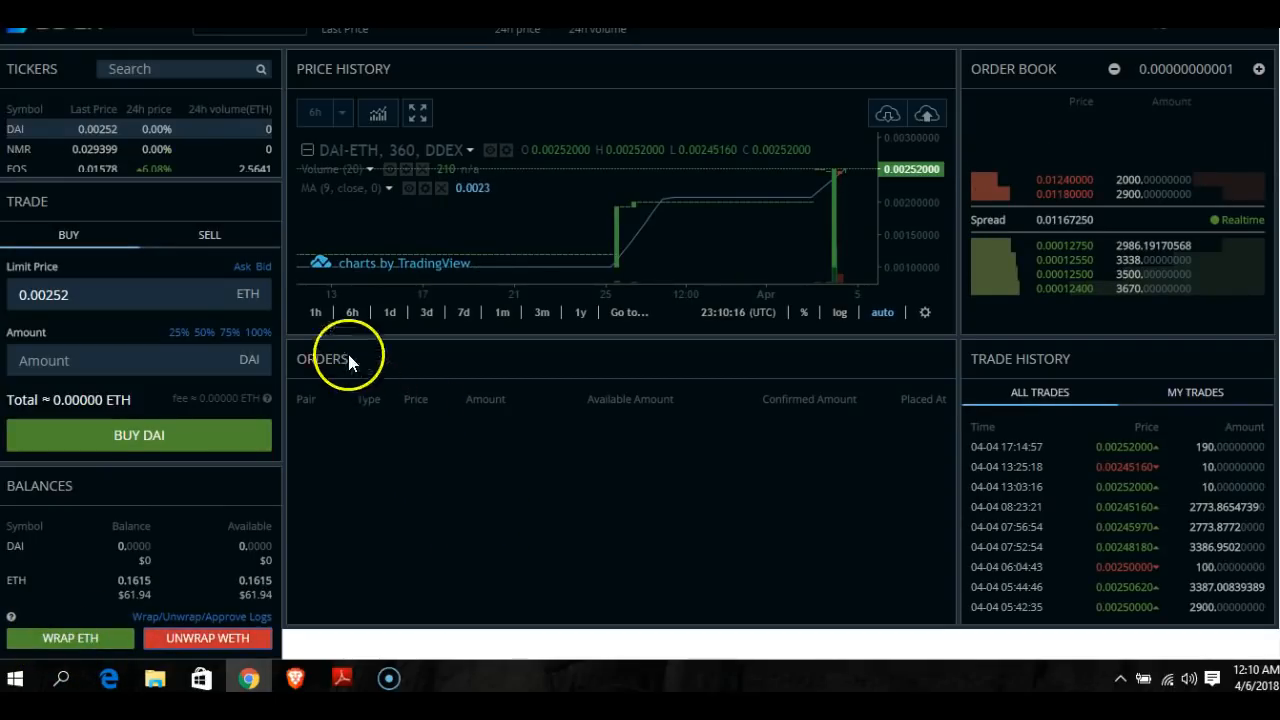
# - Start unwrapping WETH from the balances, set the amount to 0.07 and request the unwrap
pyautogui.click(112, 20)
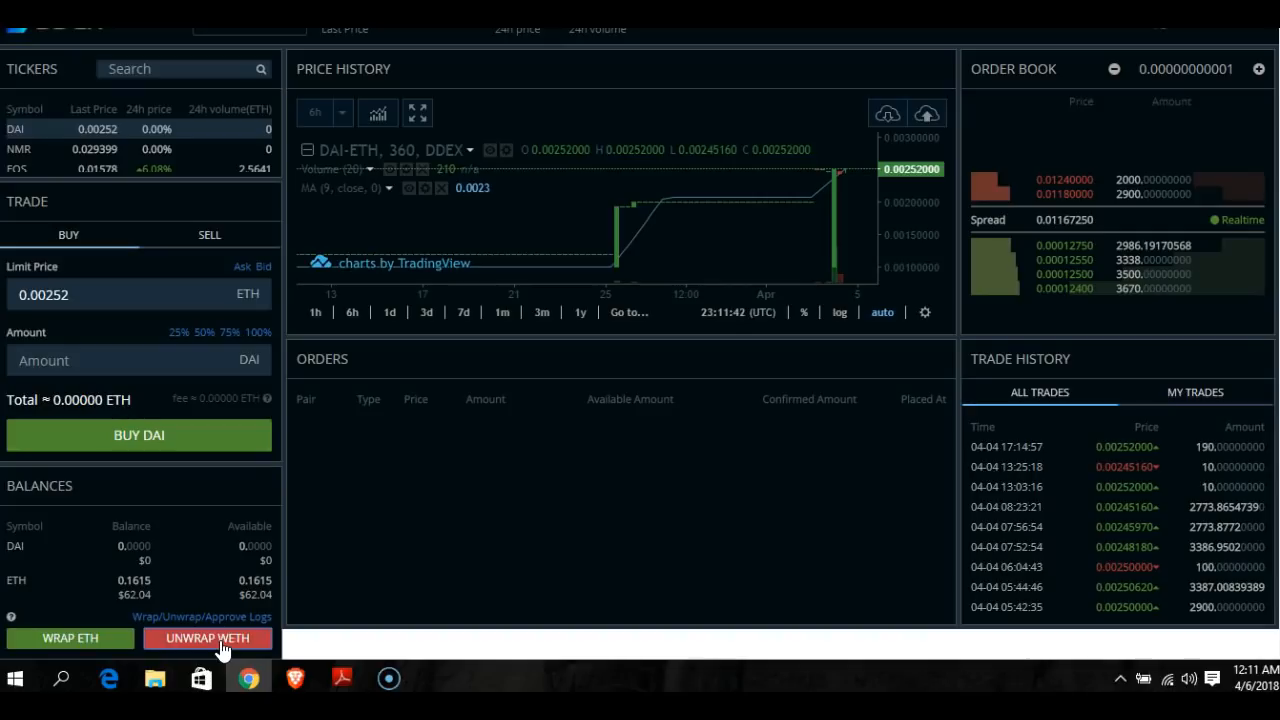
pyautogui.click(222, 640)
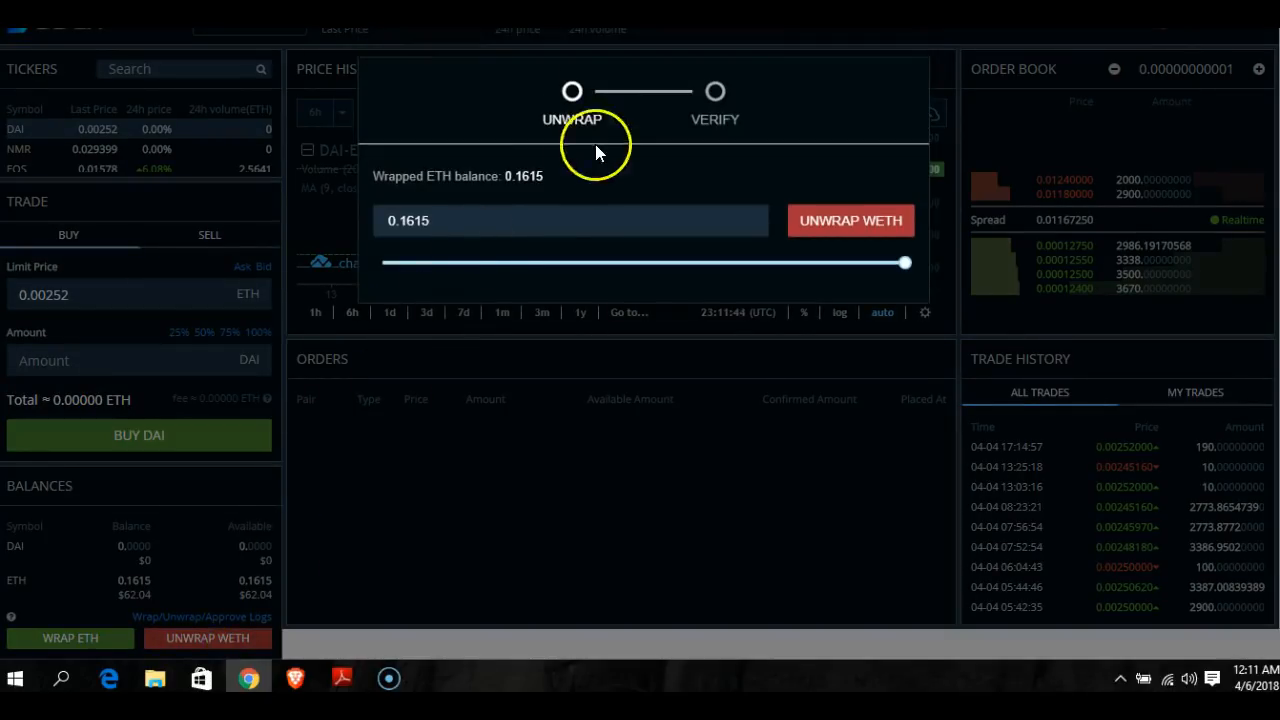
pyautogui.click(437, 223)
pyautogui.press('BackSpace')
pyautogui.press('BackSpace')
pyautogui.press('BackSpace')
pyautogui.press('BackSpace')
pyautogui.write('07')
pyautogui.click(852, 218)
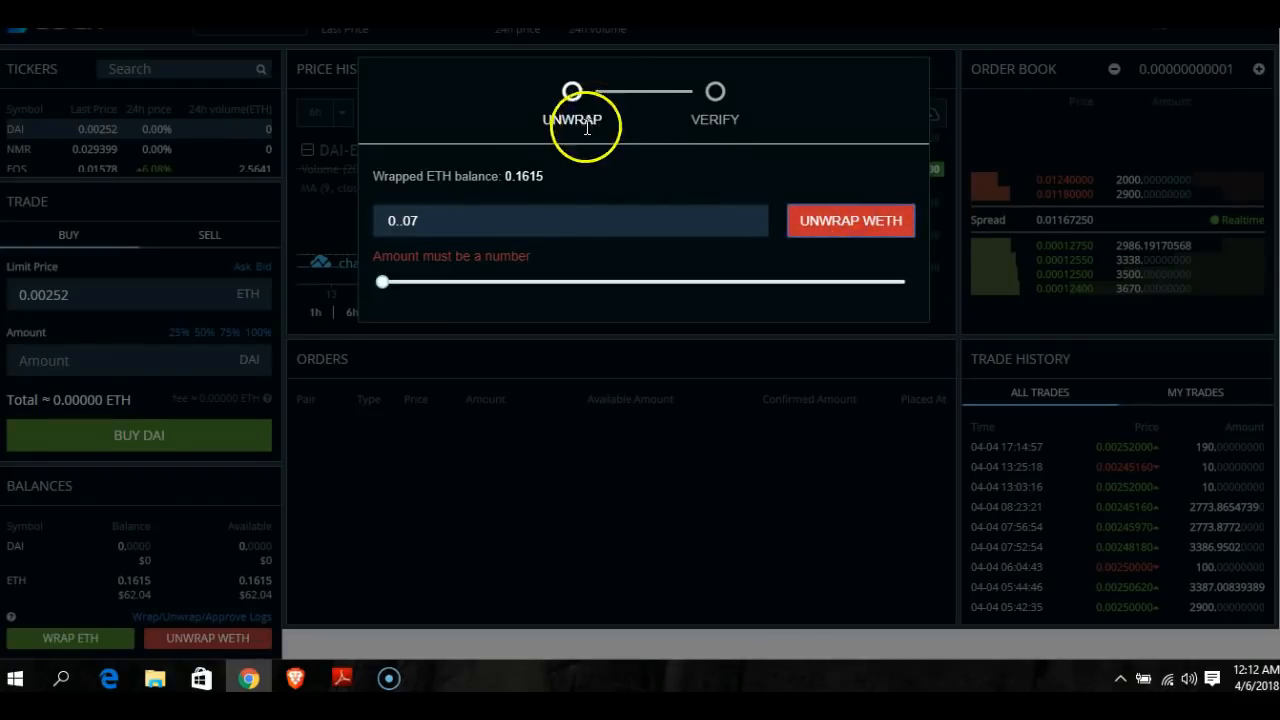
pyautogui.click(406, 220)
pyautogui.press('BackSpace')
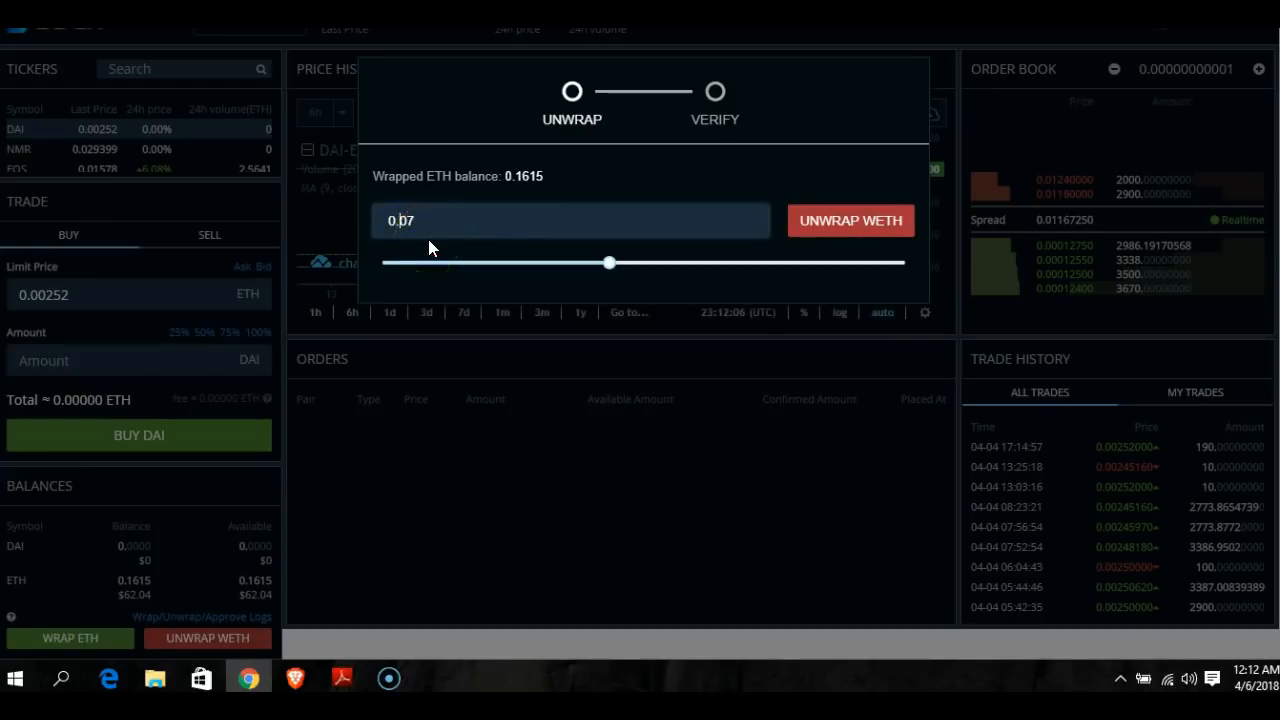
pyautogui.click(818, 208)
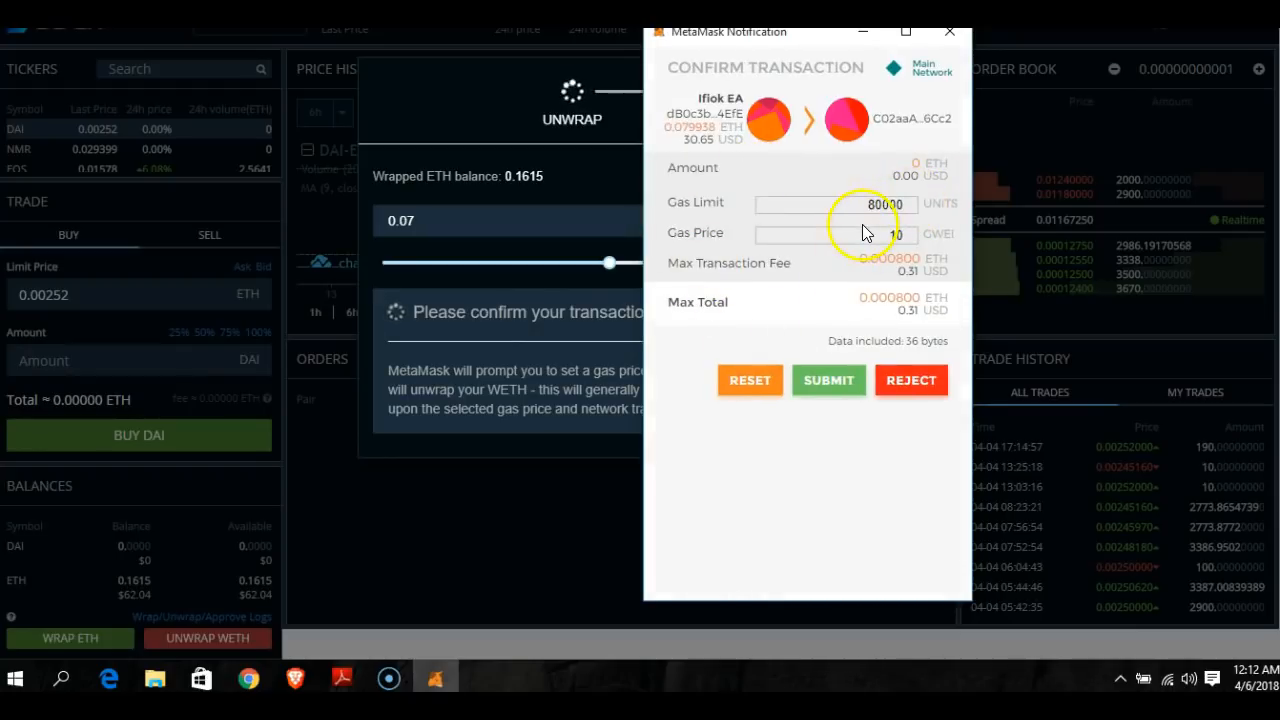
# - Submit the unwrap transaction in MetaMask, wait for its verification and close the unwrap dialog
pyautogui.click(836, 395)
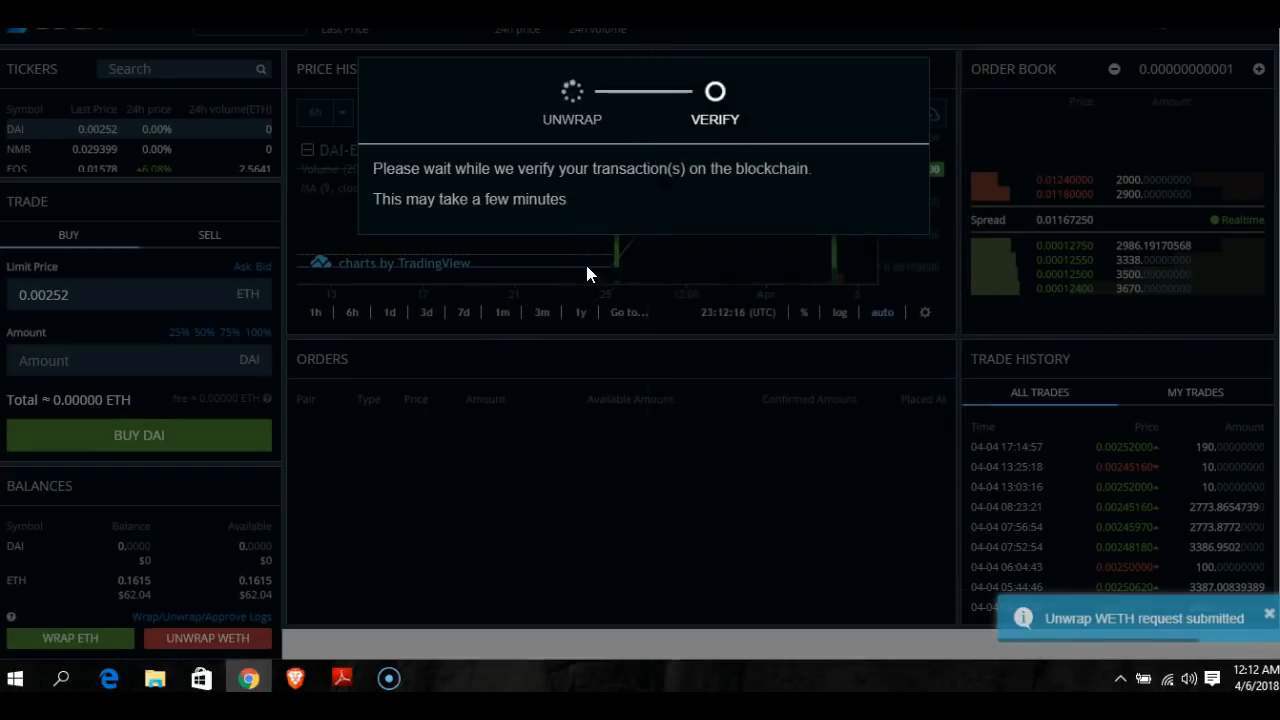
pyautogui.click(1212, 621)
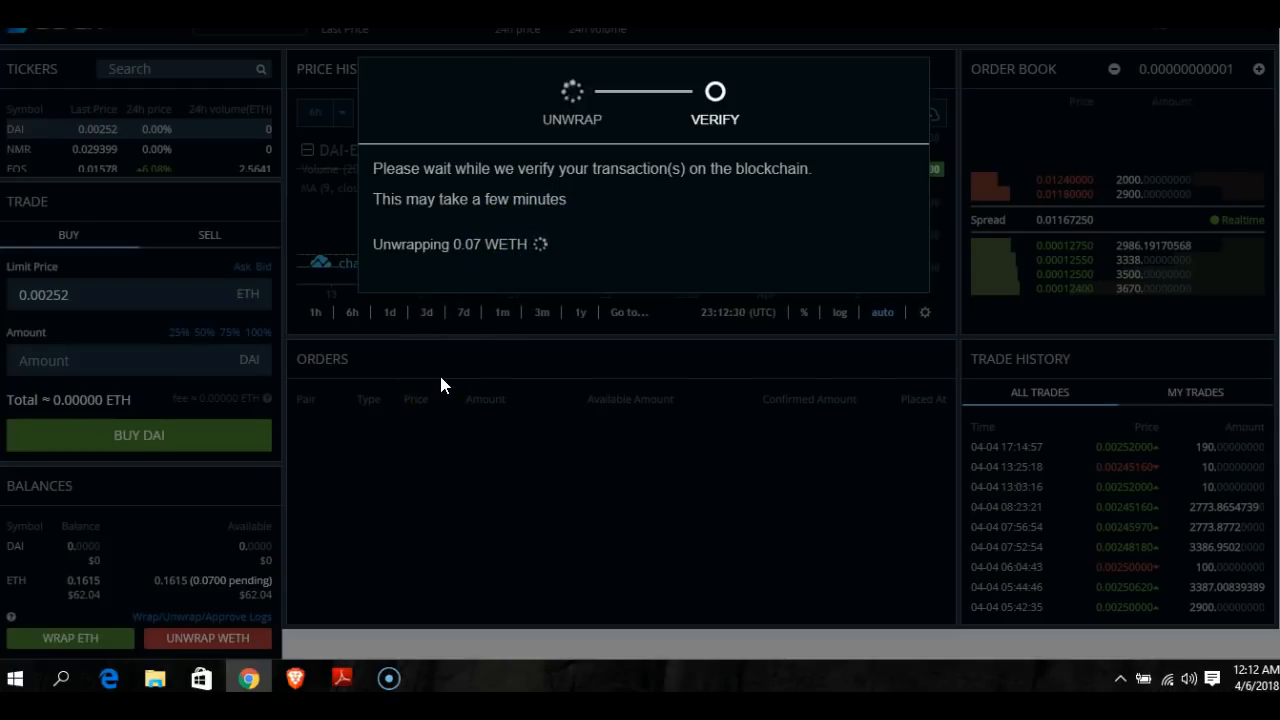
pyautogui.click(498, 268)
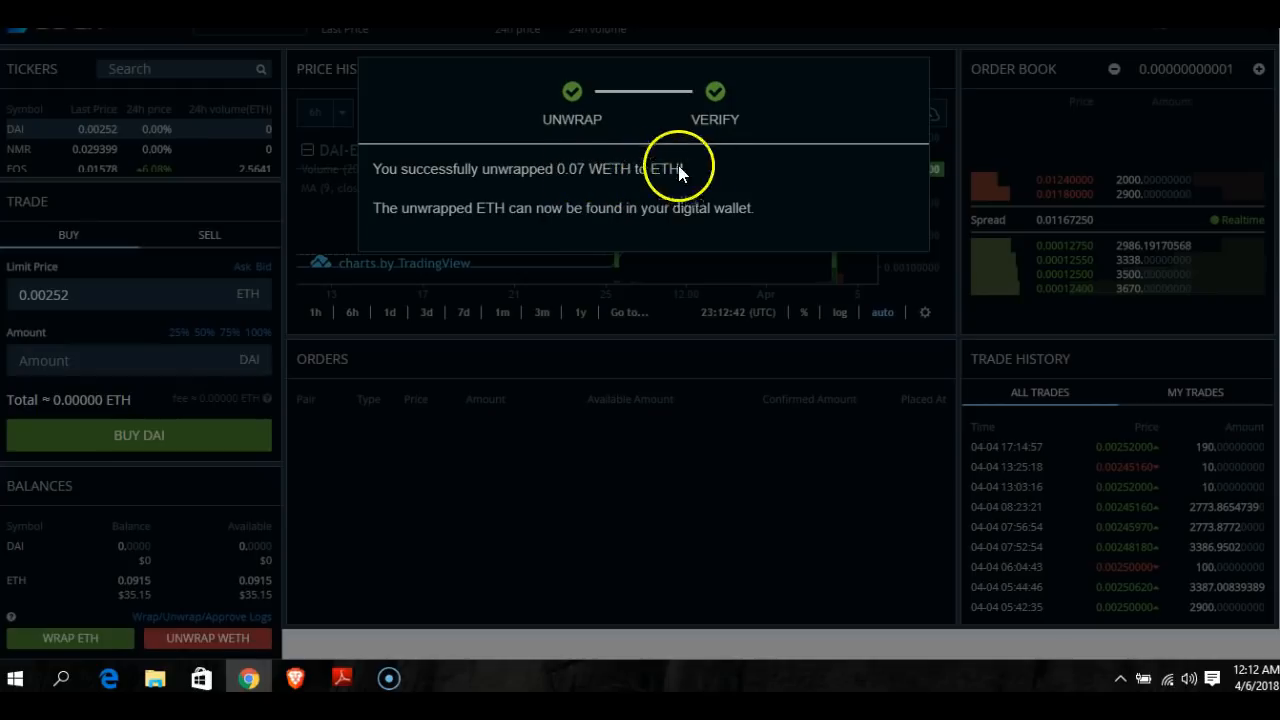
pyautogui.click(527, 440)
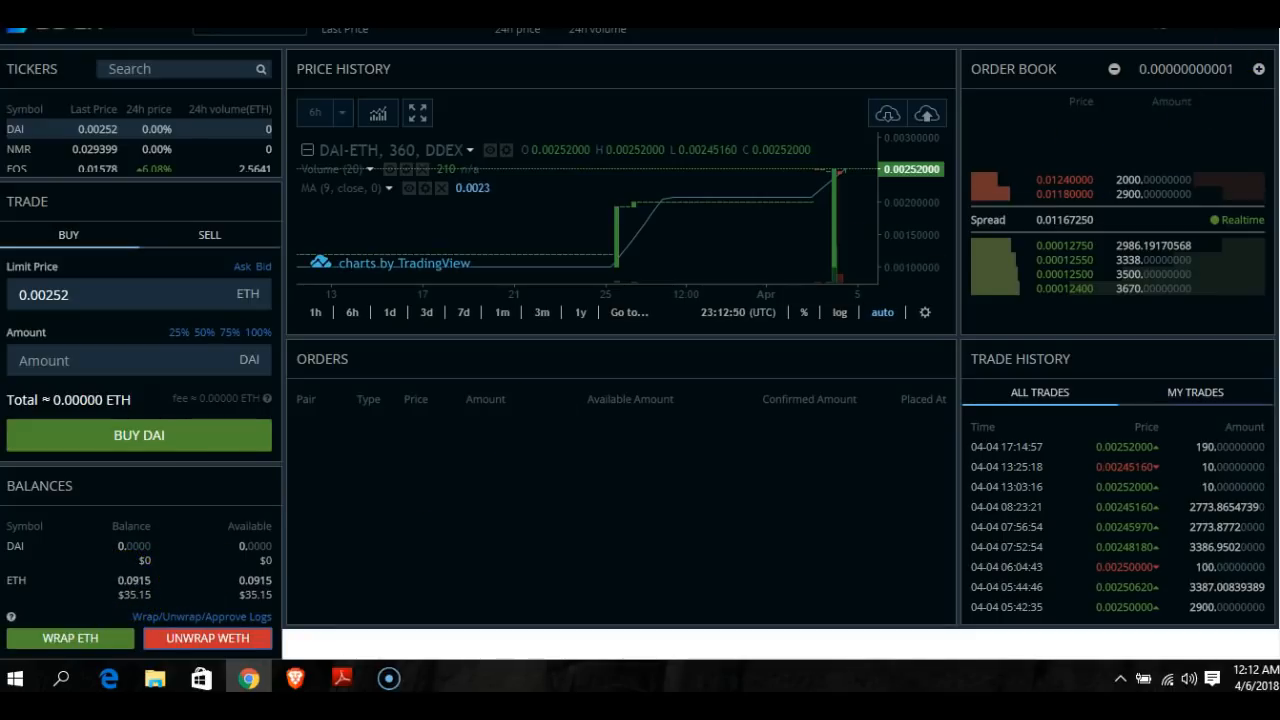
# - Open the MetaMask wallet to check its ETH balance after unwrapping, and close it again
pyautogui.click(1217, 20)
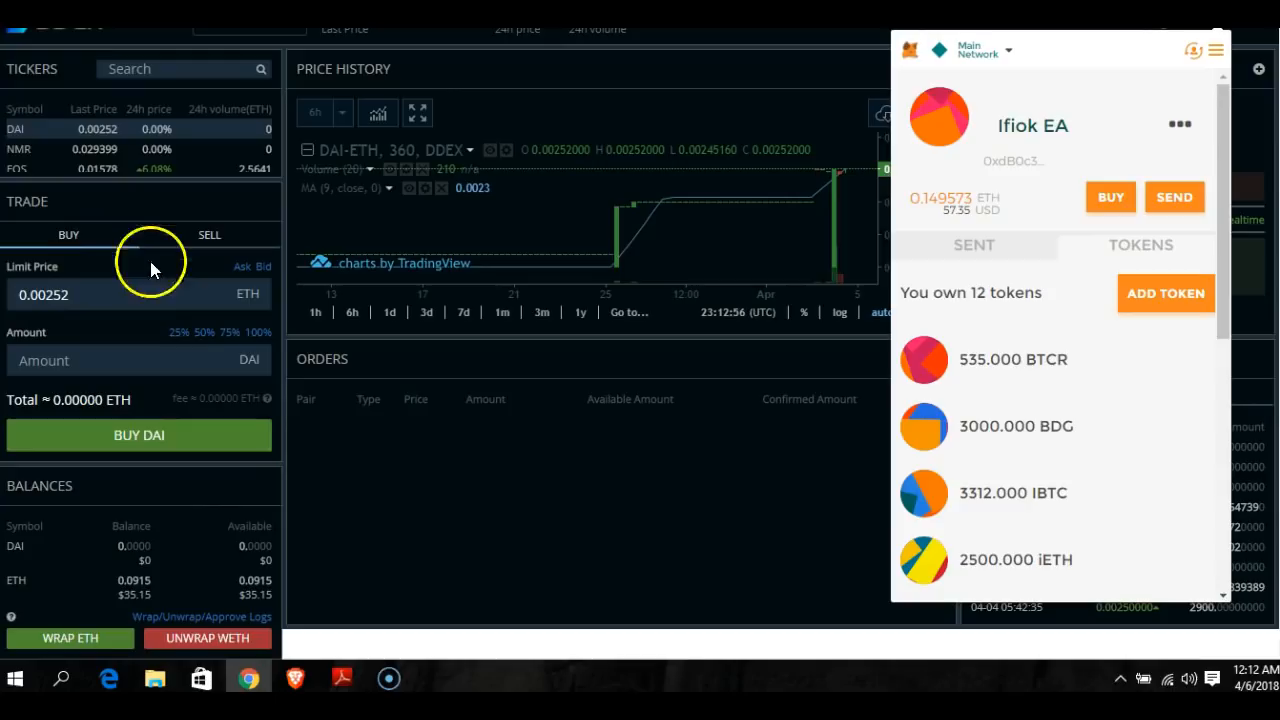
pyautogui.click(140, 285)
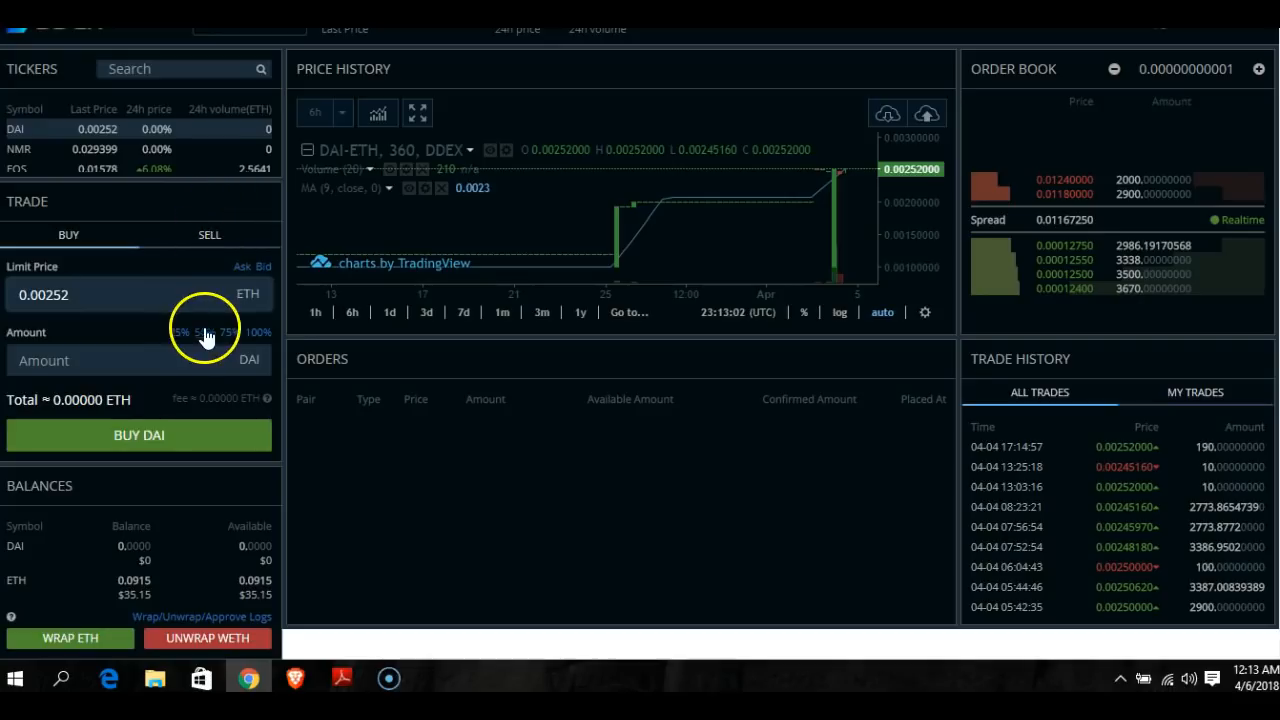
# - Search the tickers for CS and open the CS-ETH market
pyautogui.click(186, 66)
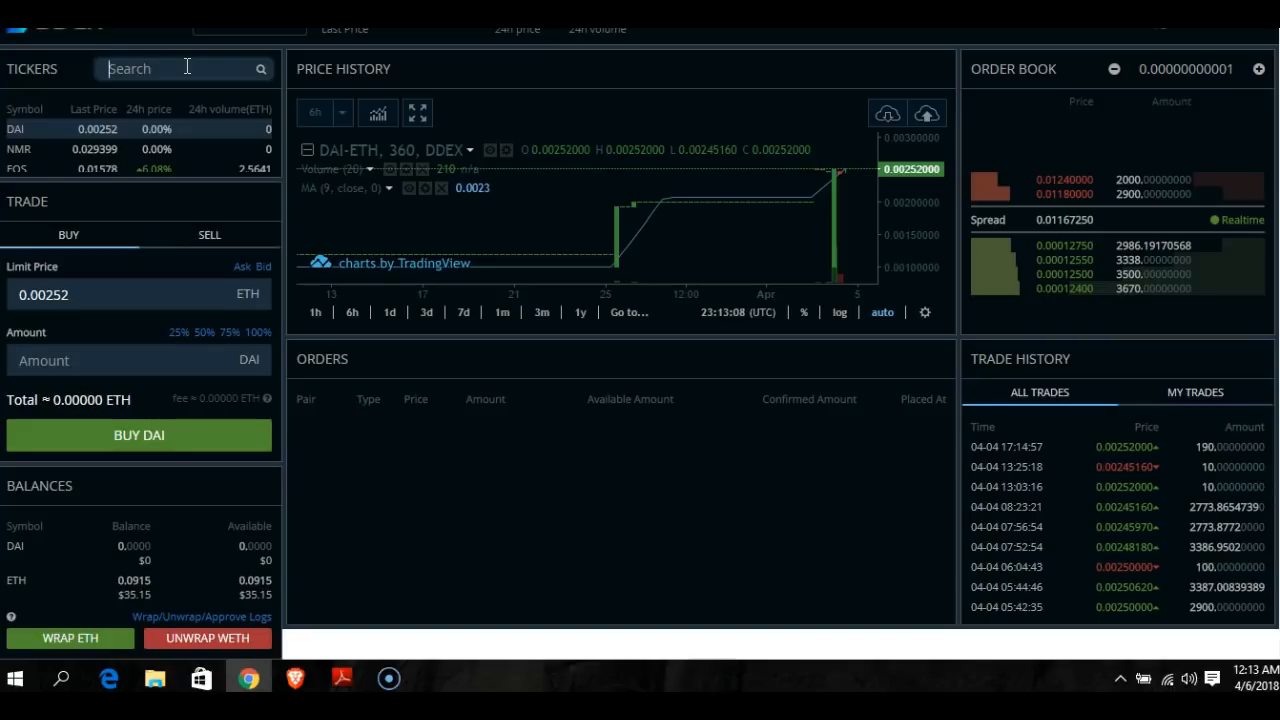
pyautogui.write('CS')
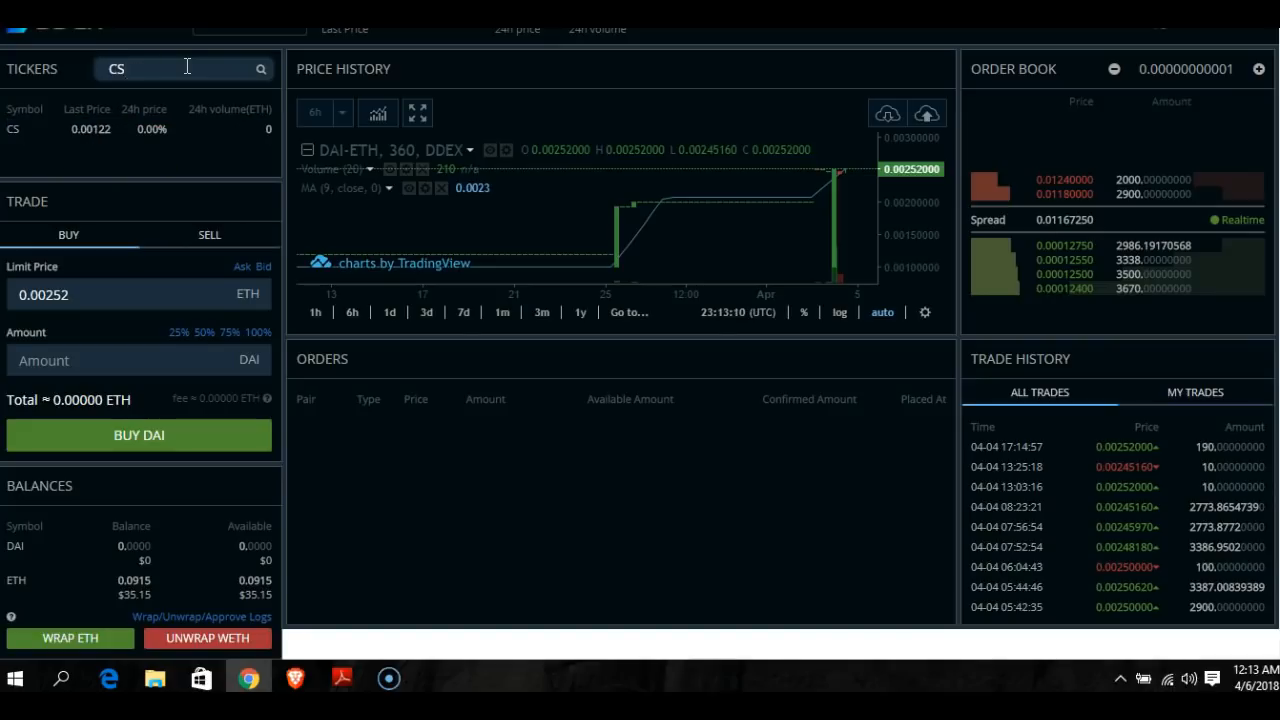
pyautogui.click(95, 129)
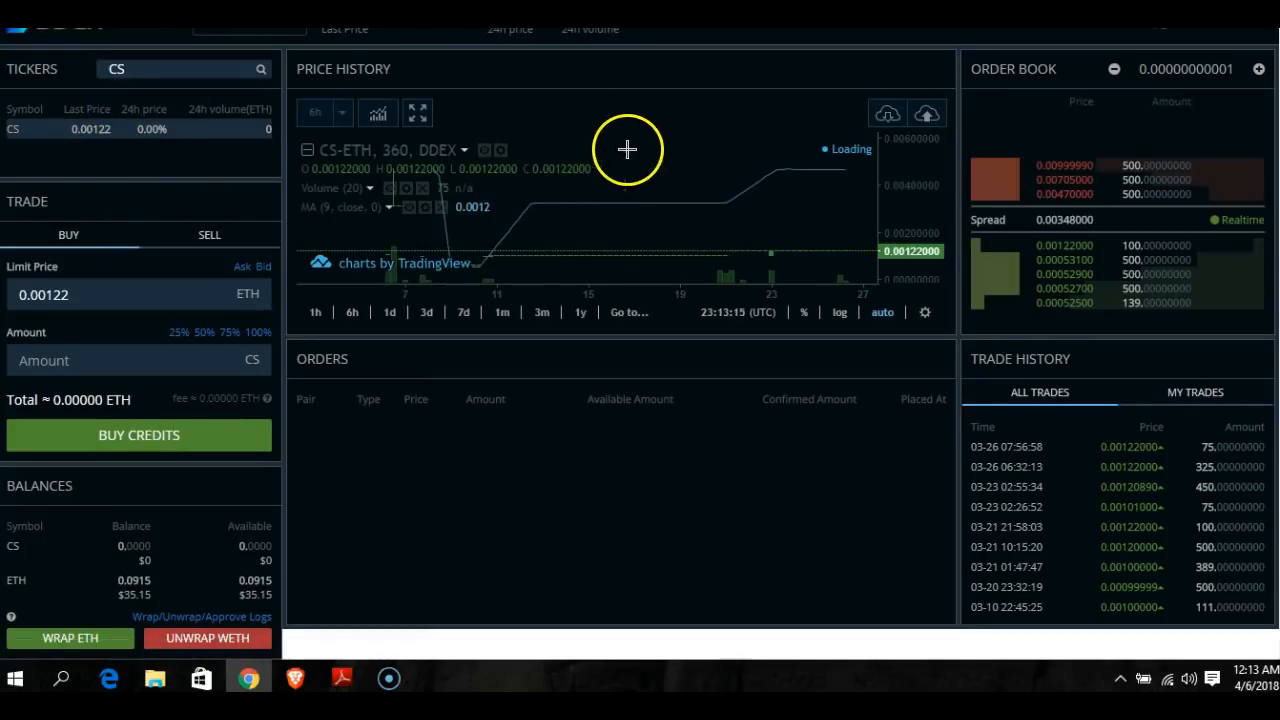
# - Place a buy order for 50 CS at the 0.00122 ETH limit price and sign it in MetaMask
pyautogui.click(73, 351)
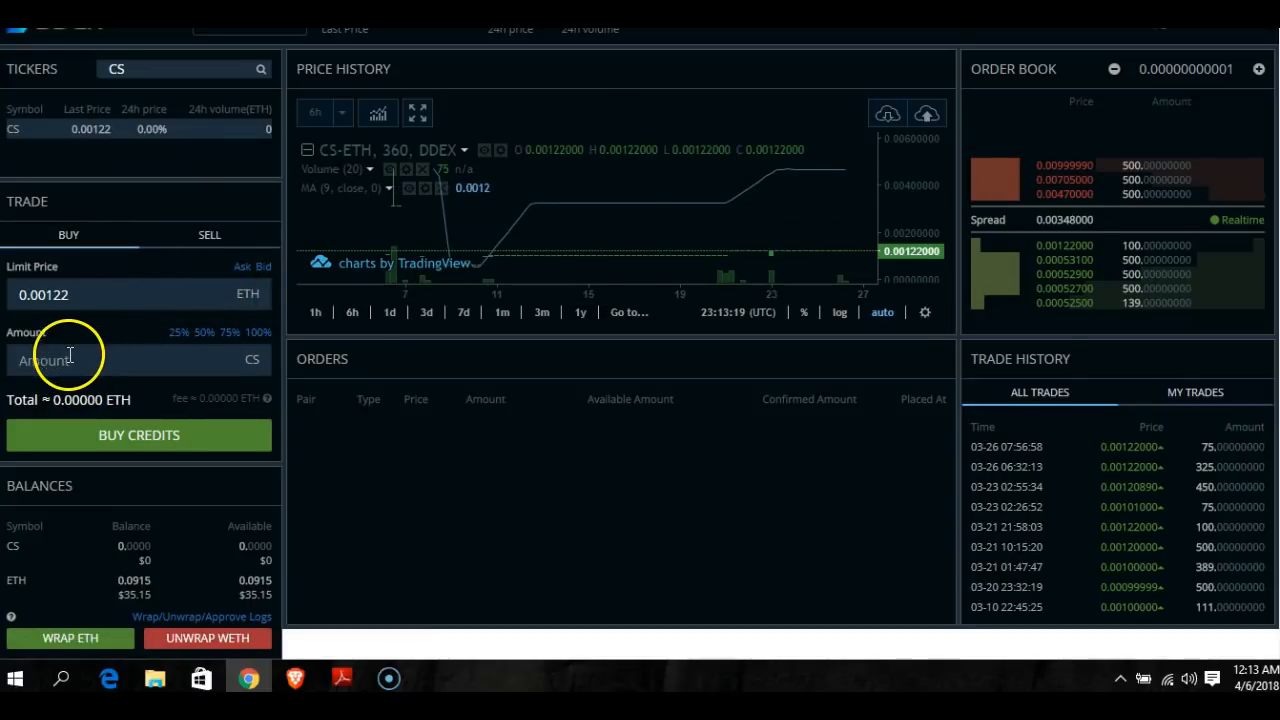
pyautogui.write('50')
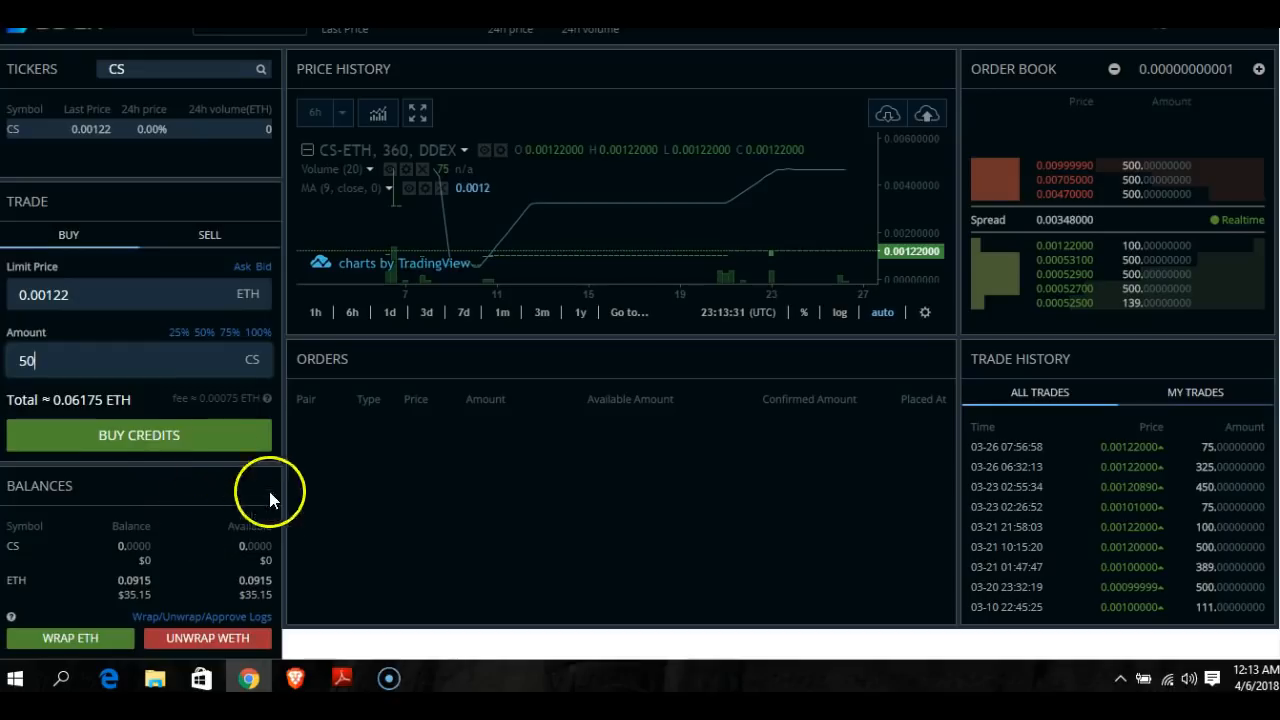
pyautogui.click(155, 437)
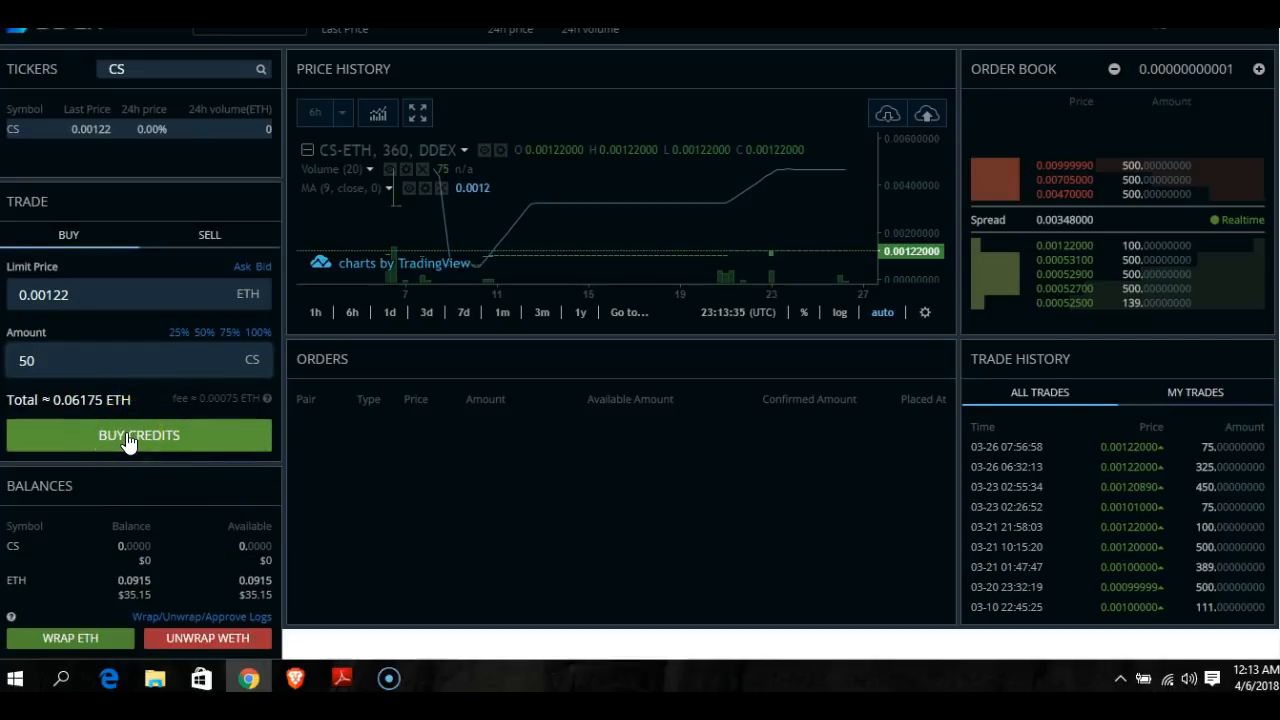
pyautogui.click(130, 437)
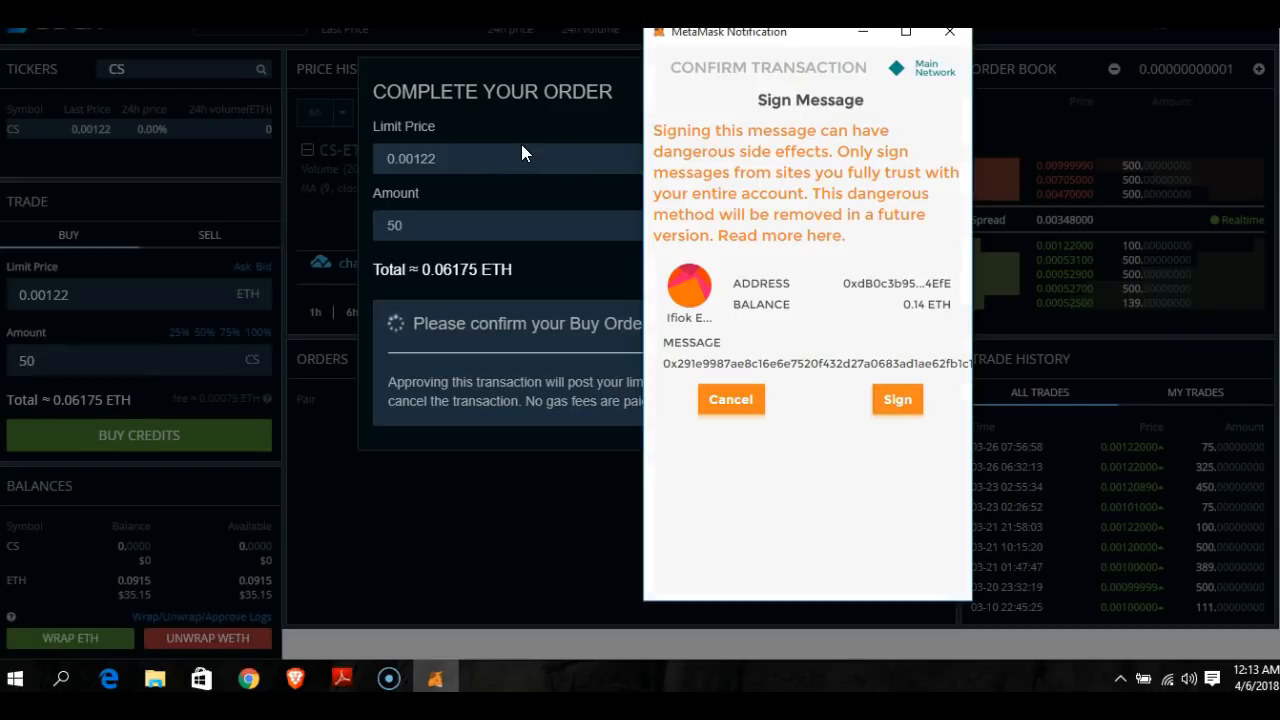
pyautogui.click(900, 410)
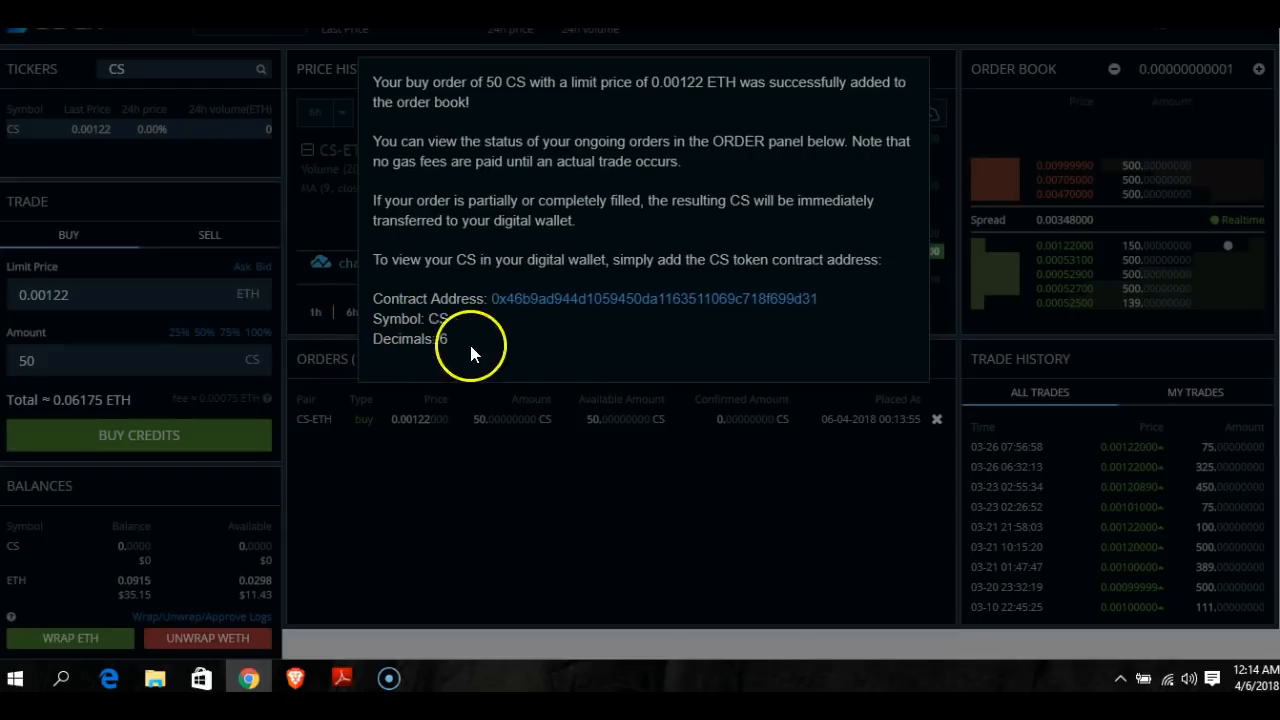
# - Copy the CS token contract address from the order confirmation and look through the token list in the MetaMask wallet
pyautogui.moveTo(820, 299); pyautogui.dragTo(516, 300)
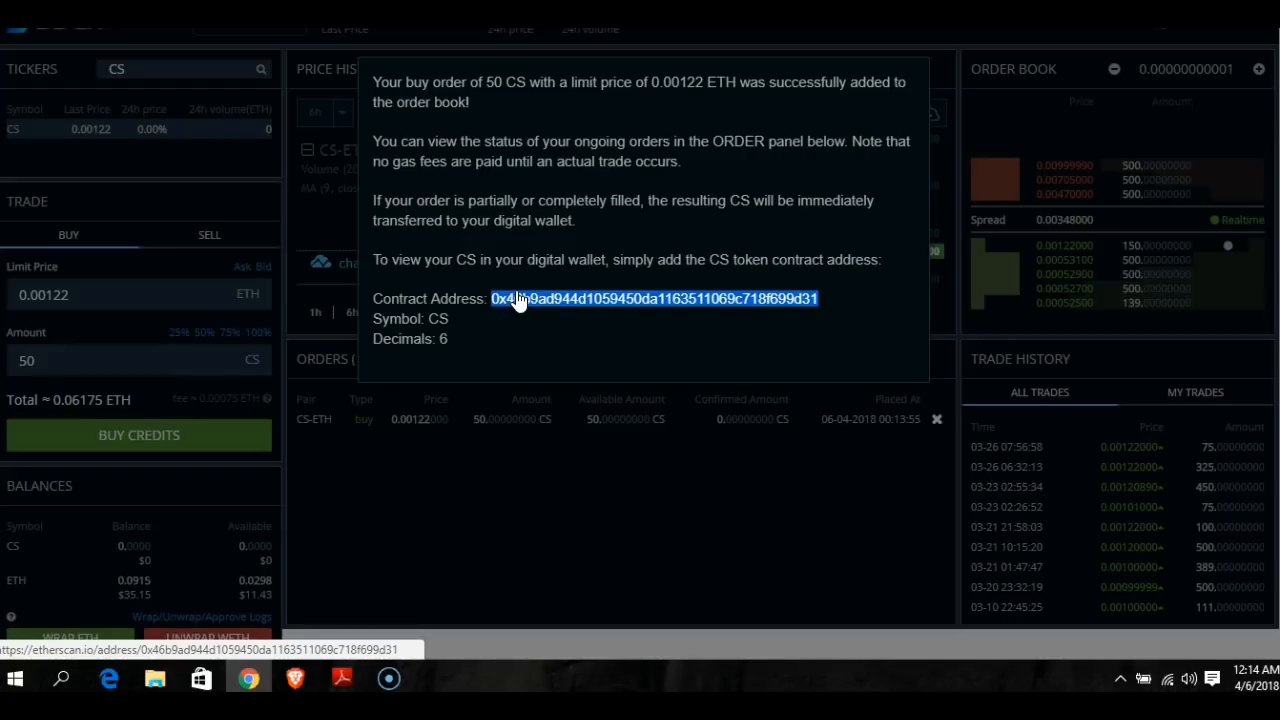
pyautogui.rightClick(516, 300)
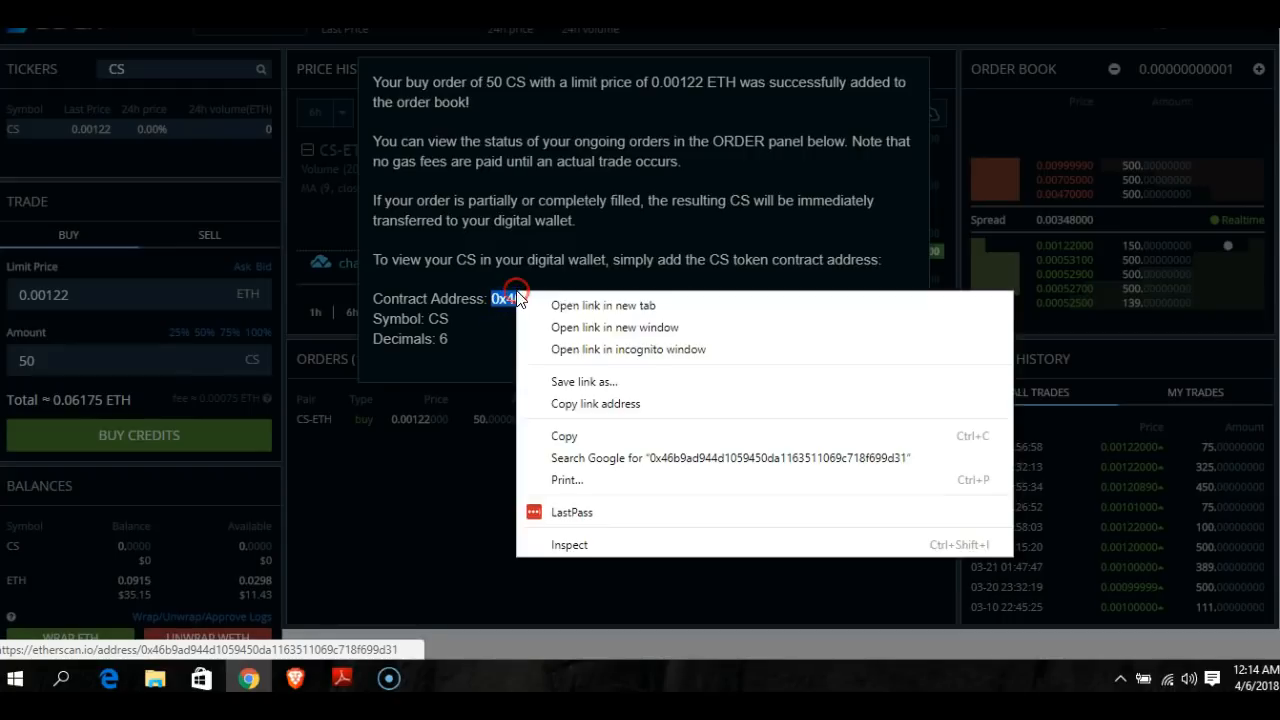
pyautogui.click(566, 437)
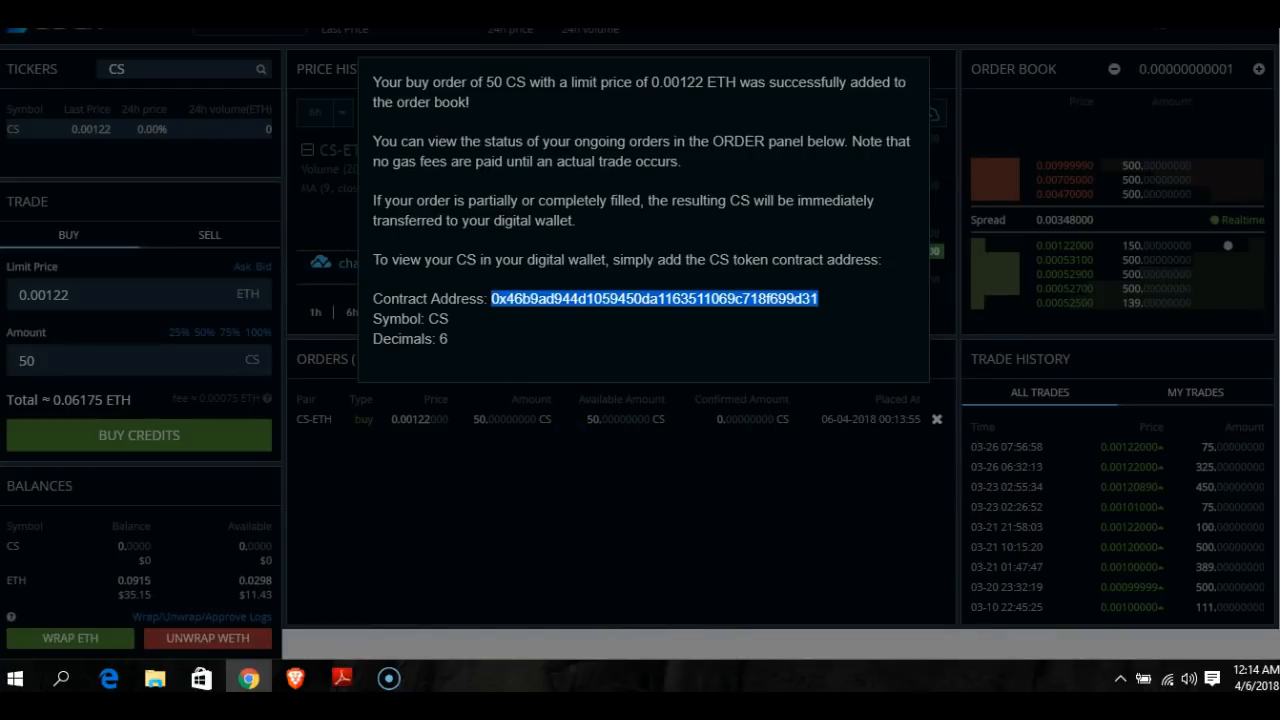
pyautogui.click(1217, 17)
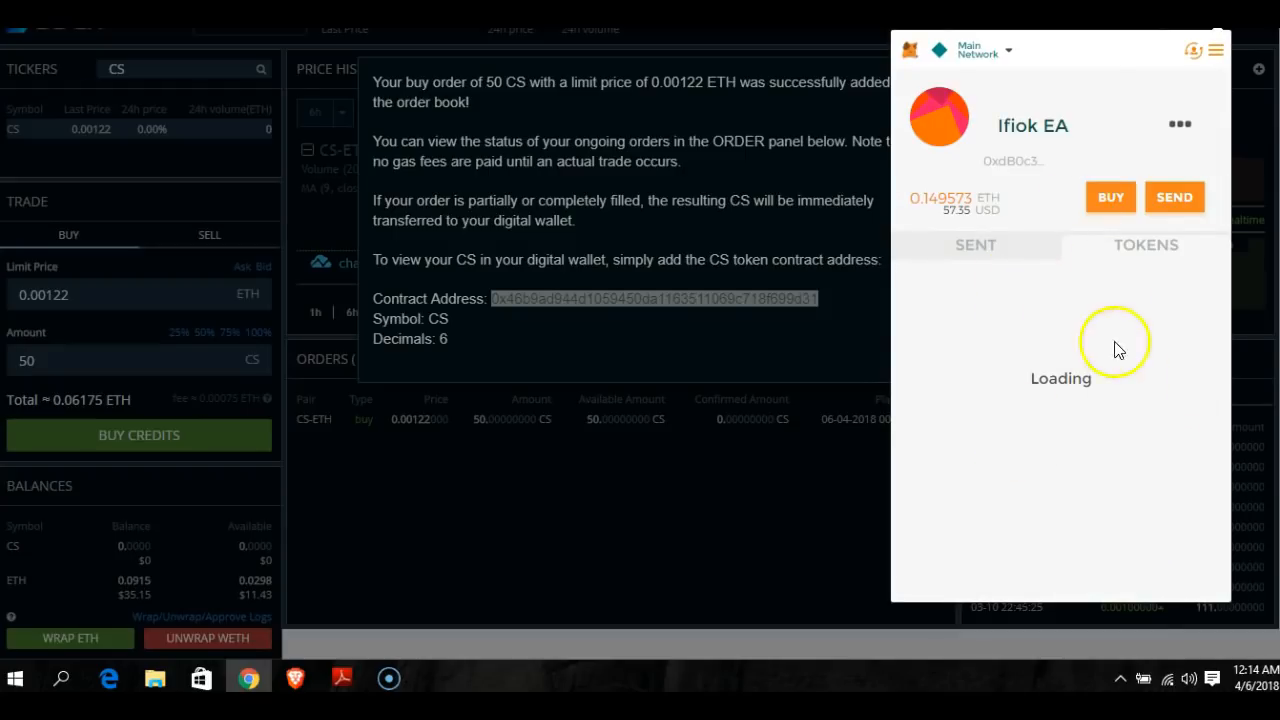
pyautogui.scroll(-5, 1050, 390)
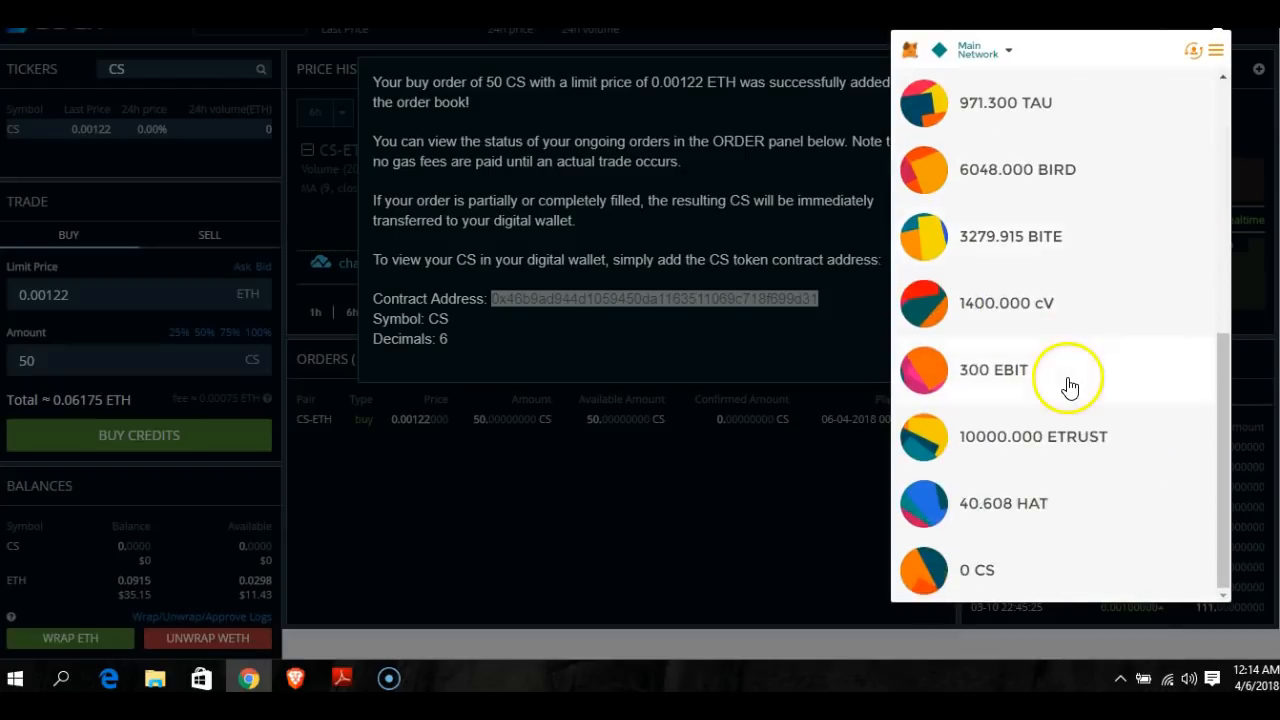
pyautogui.scroll(5, 1030, 488)
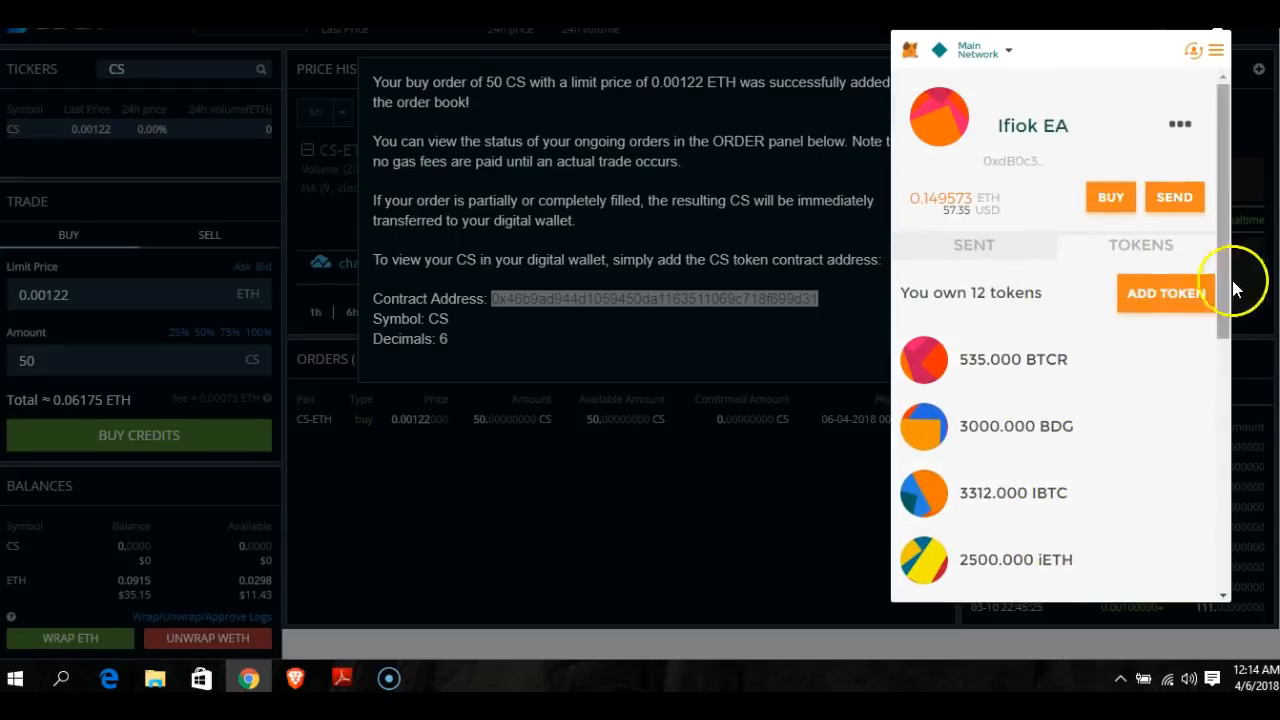
# - Add the token to MetaMask using the copied contract address, with symbol CS and 6 decimals of precision
pyautogui.click(1169, 302)
pyautogui.click(986, 174)
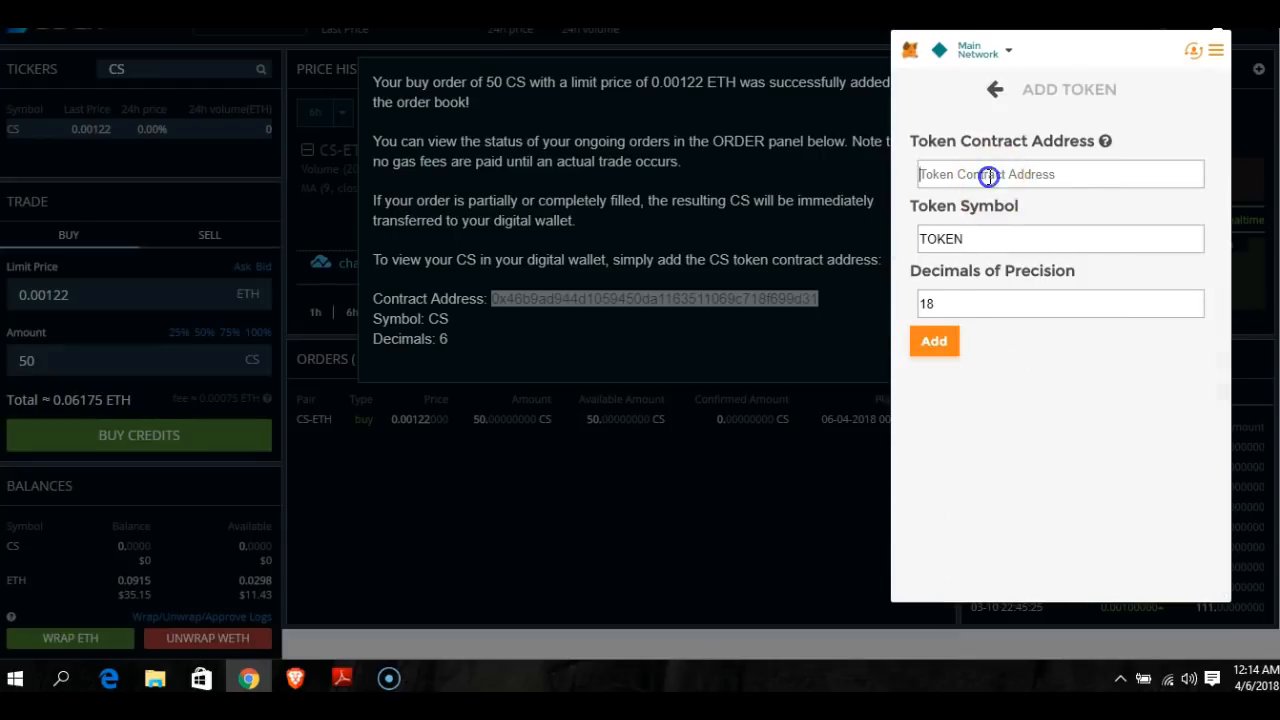
pyautogui.rightClick(988, 178)
pyautogui.click(1029, 289)
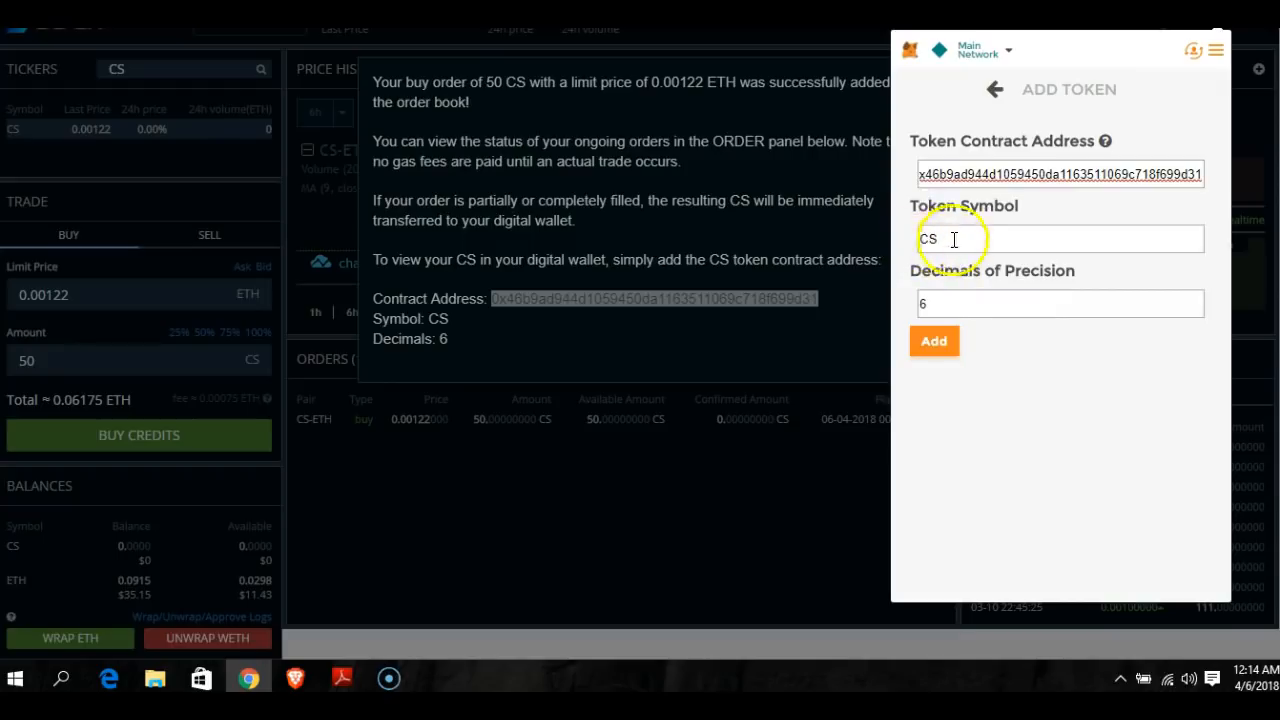
pyautogui.click(938, 343)
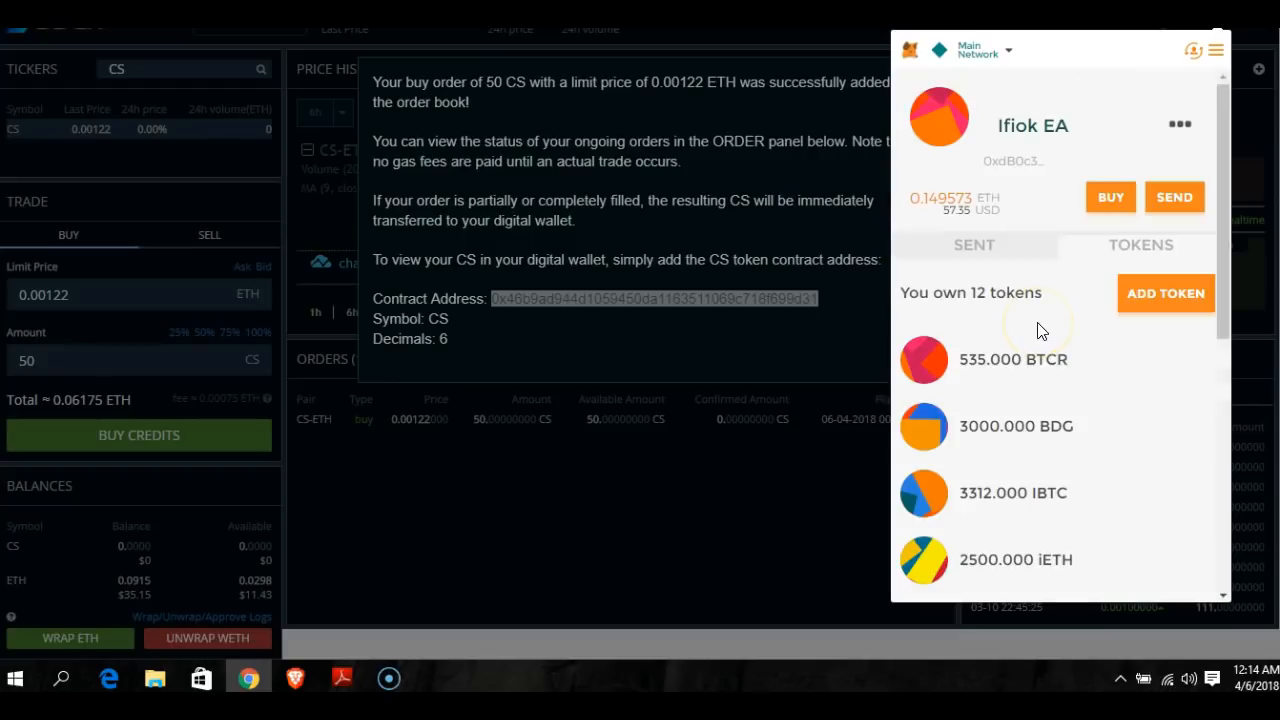
# - Check the wallet's token list for CS, then close the wallet and order confirmation to view the open CS-ETH order
pyautogui.scroll(-5, 1040, 333)
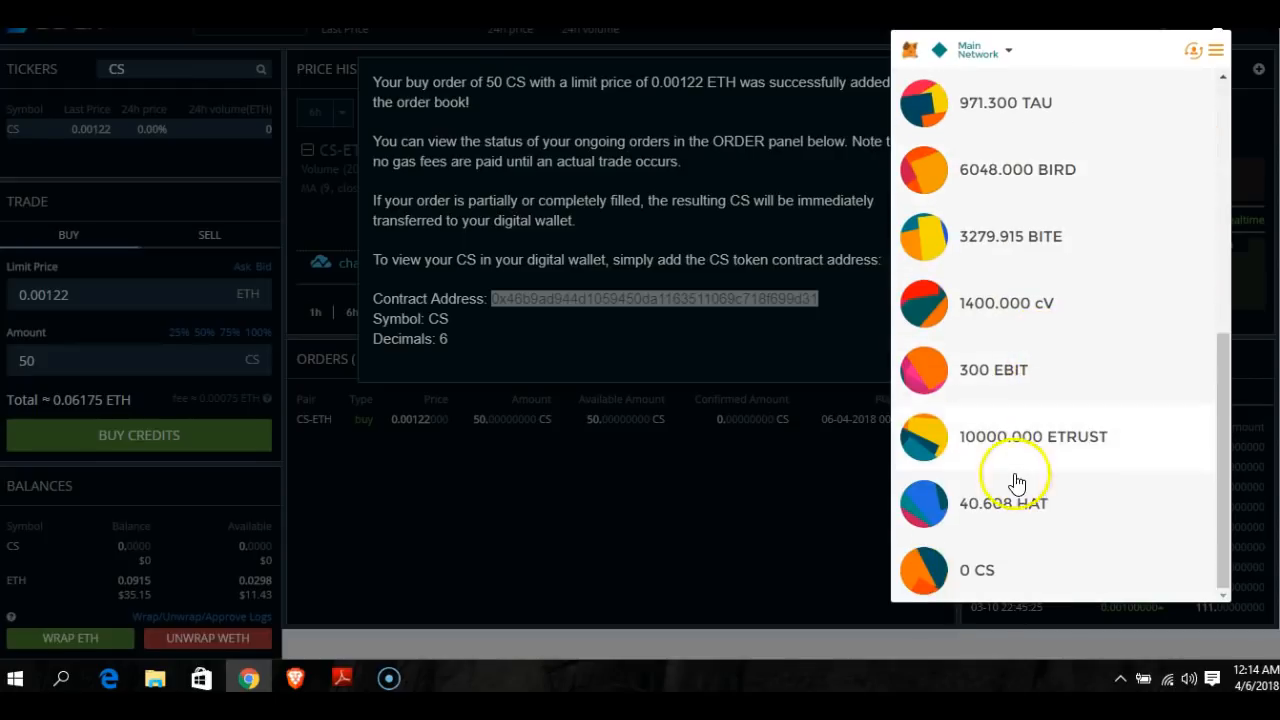
pyautogui.click(645, 530)
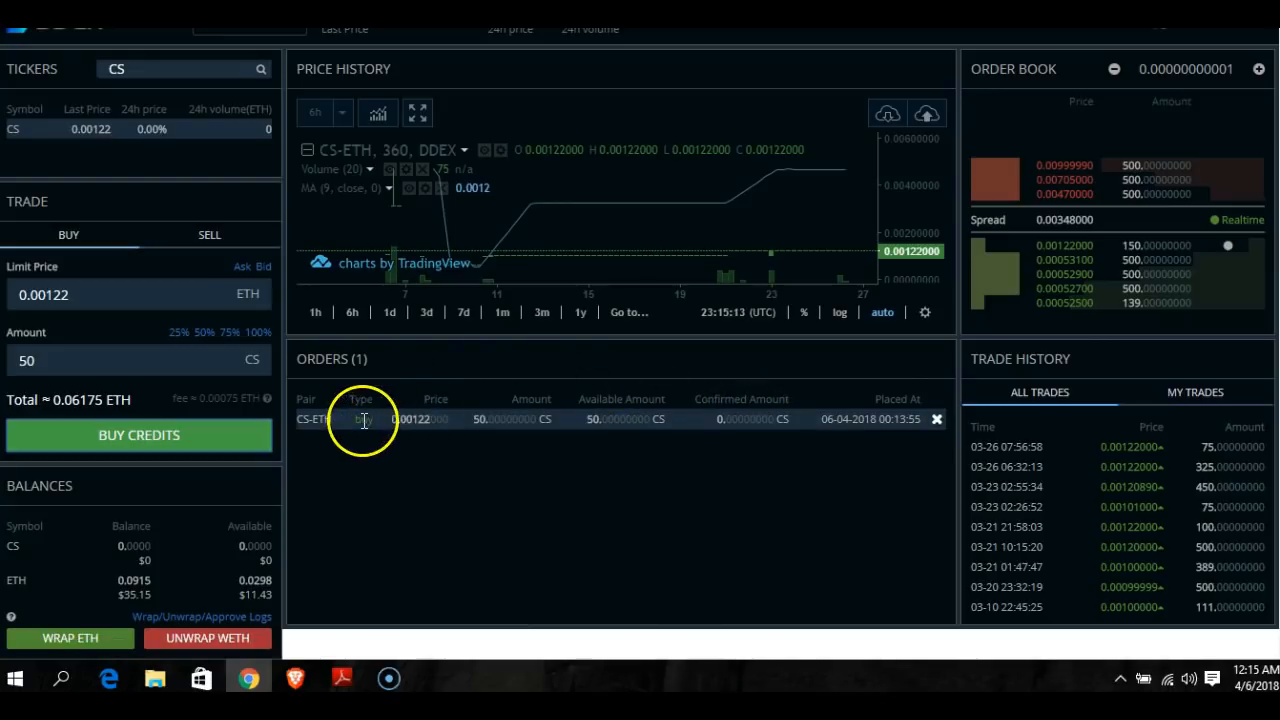
pyautogui.scroll(1, 865, 370)
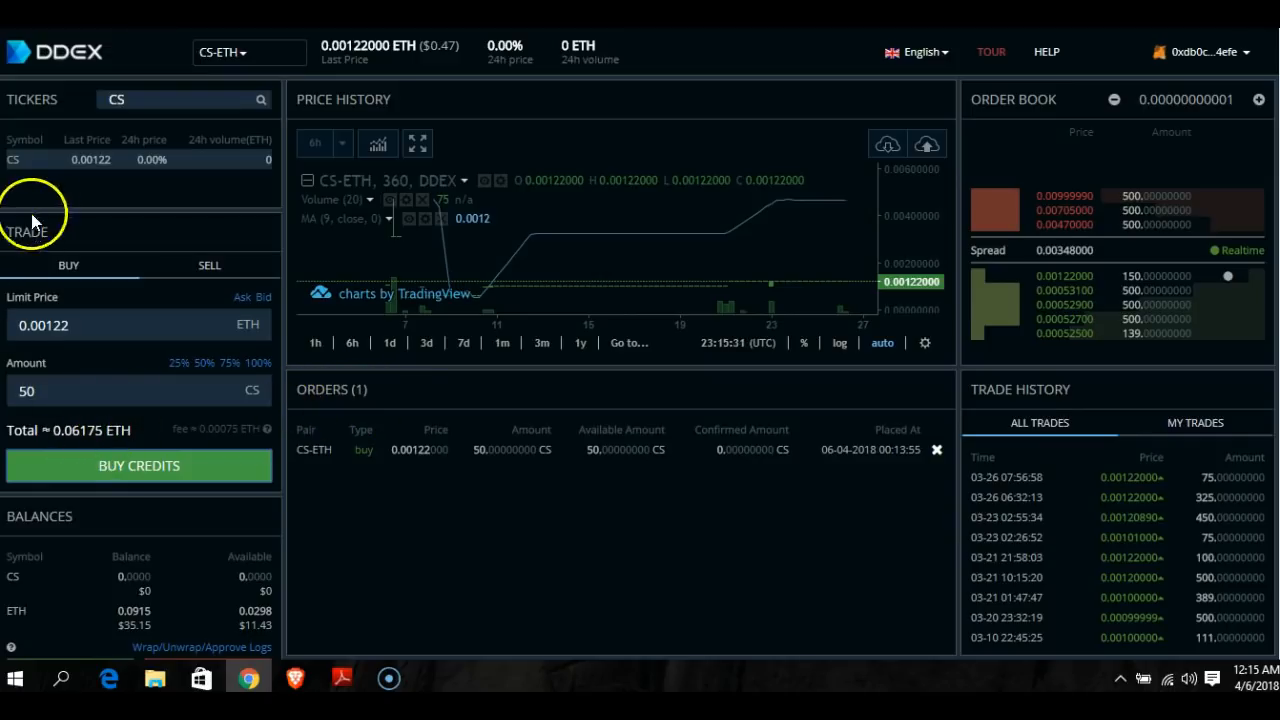
# - Switch the CS trade form to selling and browse the list of available trading pairs, keeping CS-ETH selected
pyautogui.click(211, 272)
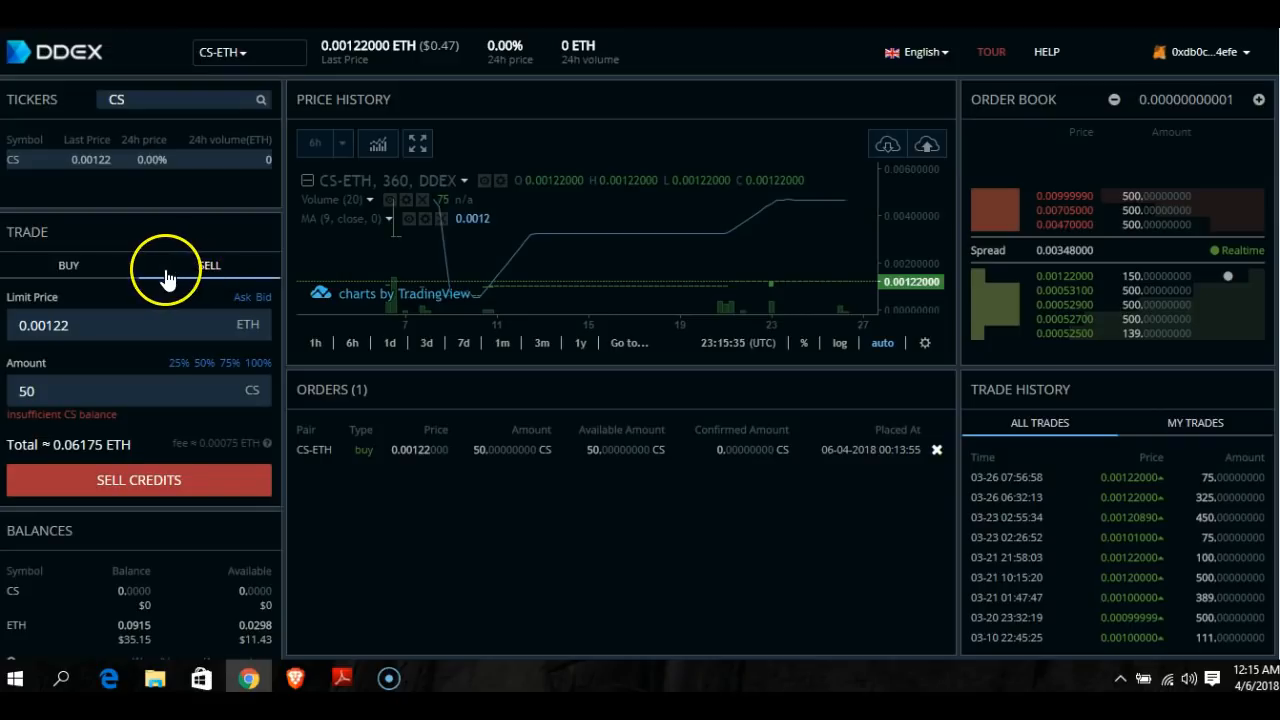
pyautogui.click(237, 57)
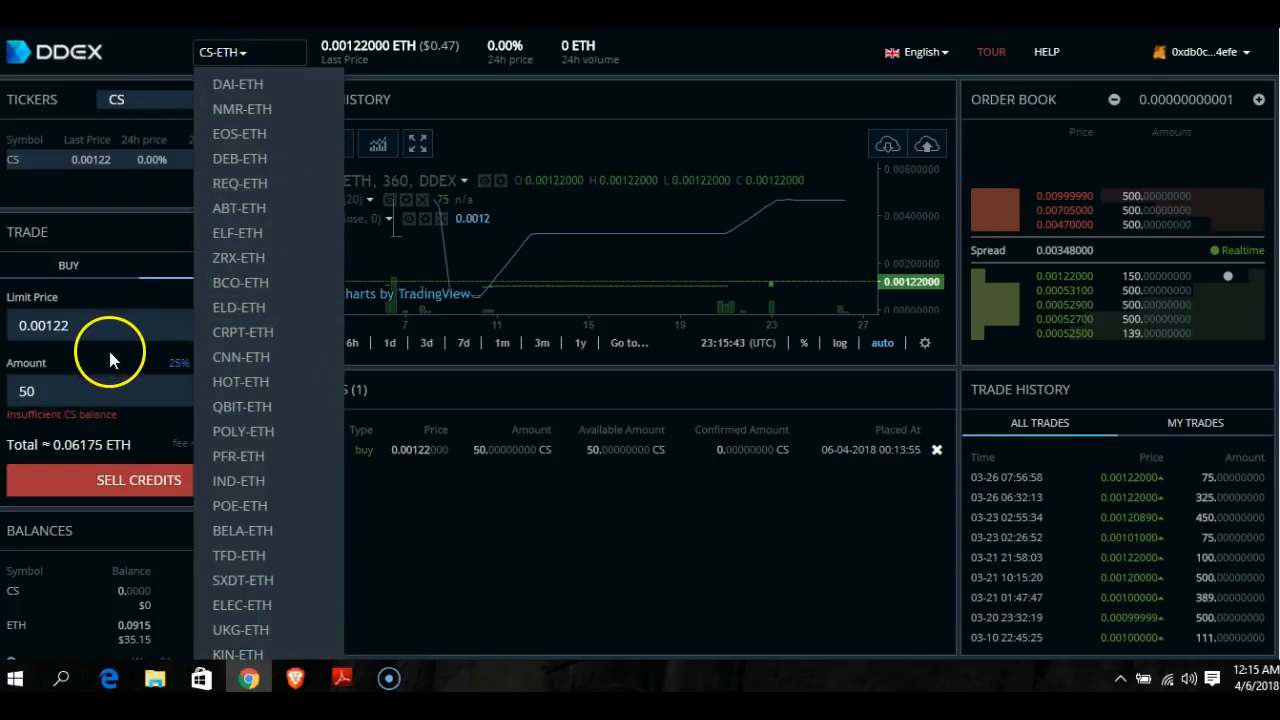
pyautogui.scroll(-2, 240, 330)
pyautogui.moveTo(175, 262)
pyautogui.scroll(2, 135, 372)
pyautogui.click(140, 351)
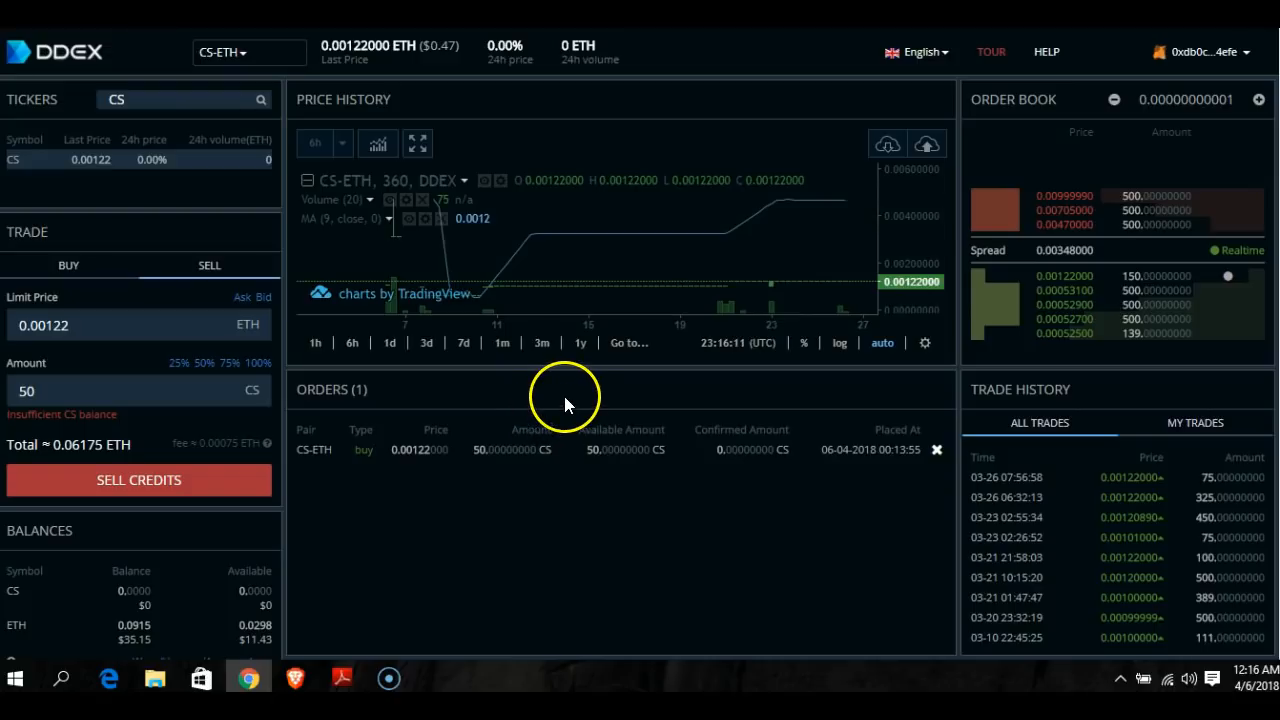
pyautogui.scroll(-1, 260, 552)
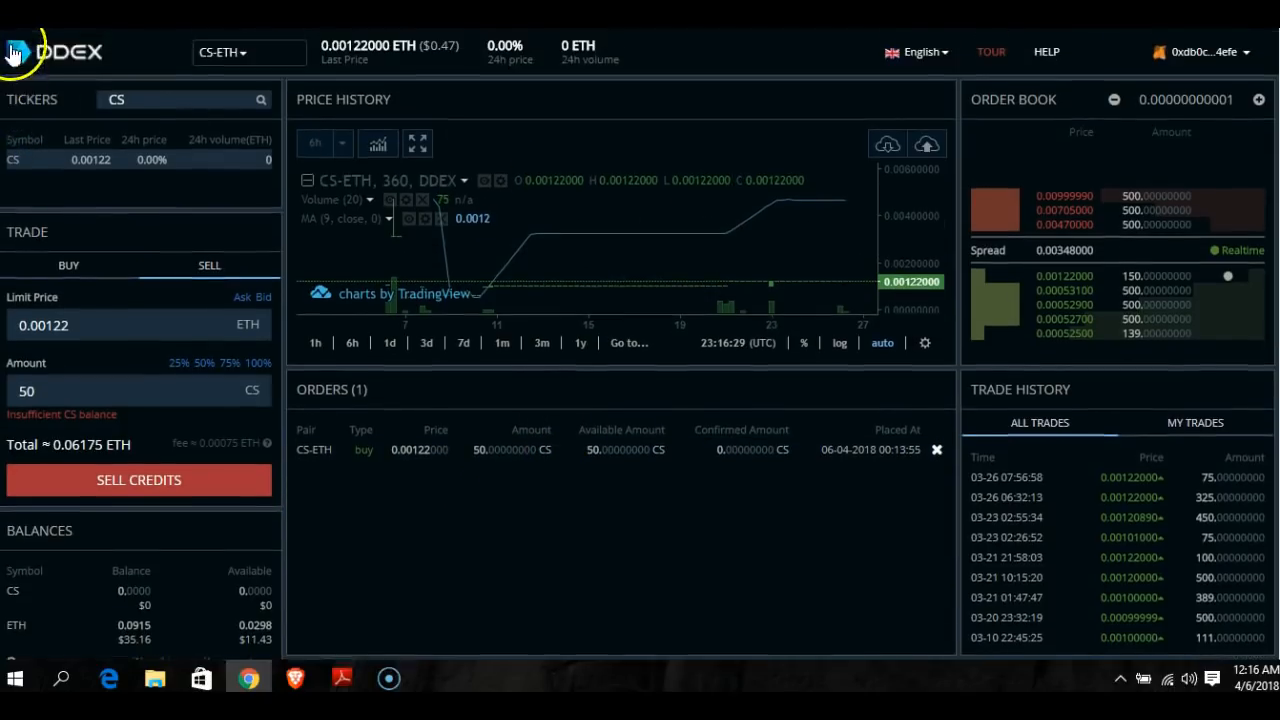
pyautogui.scroll(1, 34, 70)
# - Open the DDEX home page and read its sections on security, ERC-20 liquidity, anonymous use and contact channels
pyautogui.click(36, 58)
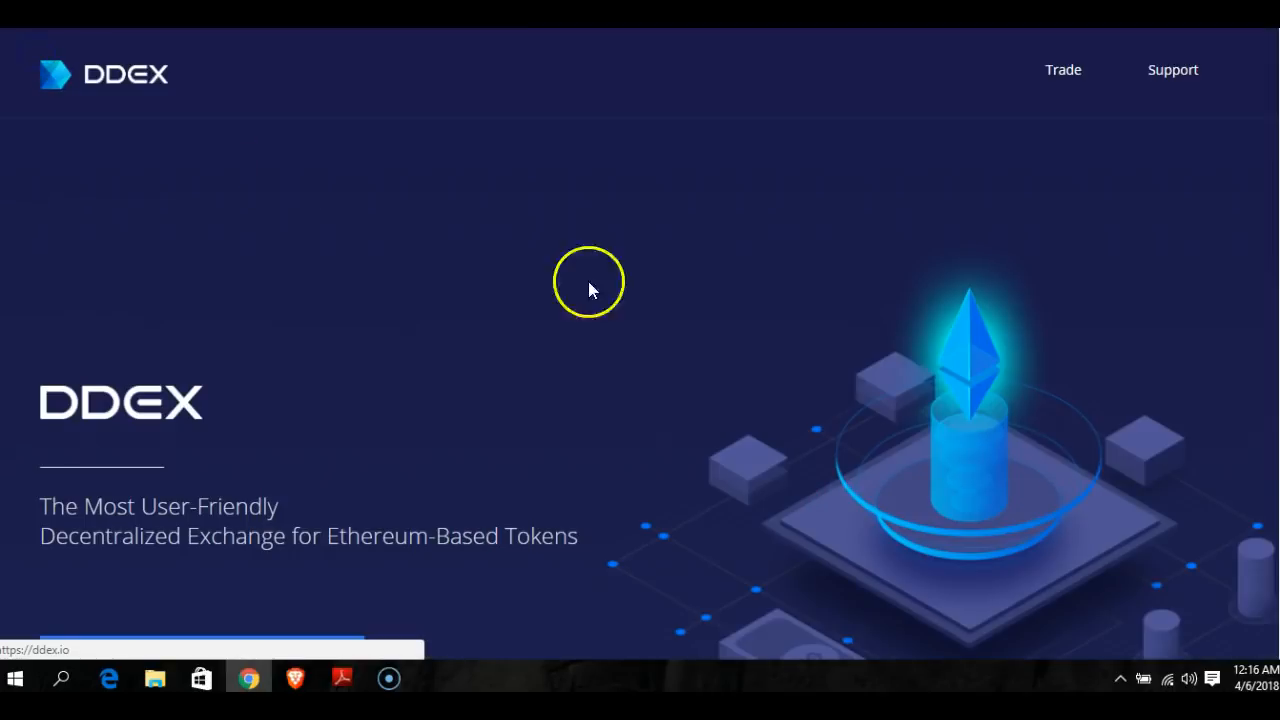
pyautogui.scroll(-2, 360, 343)
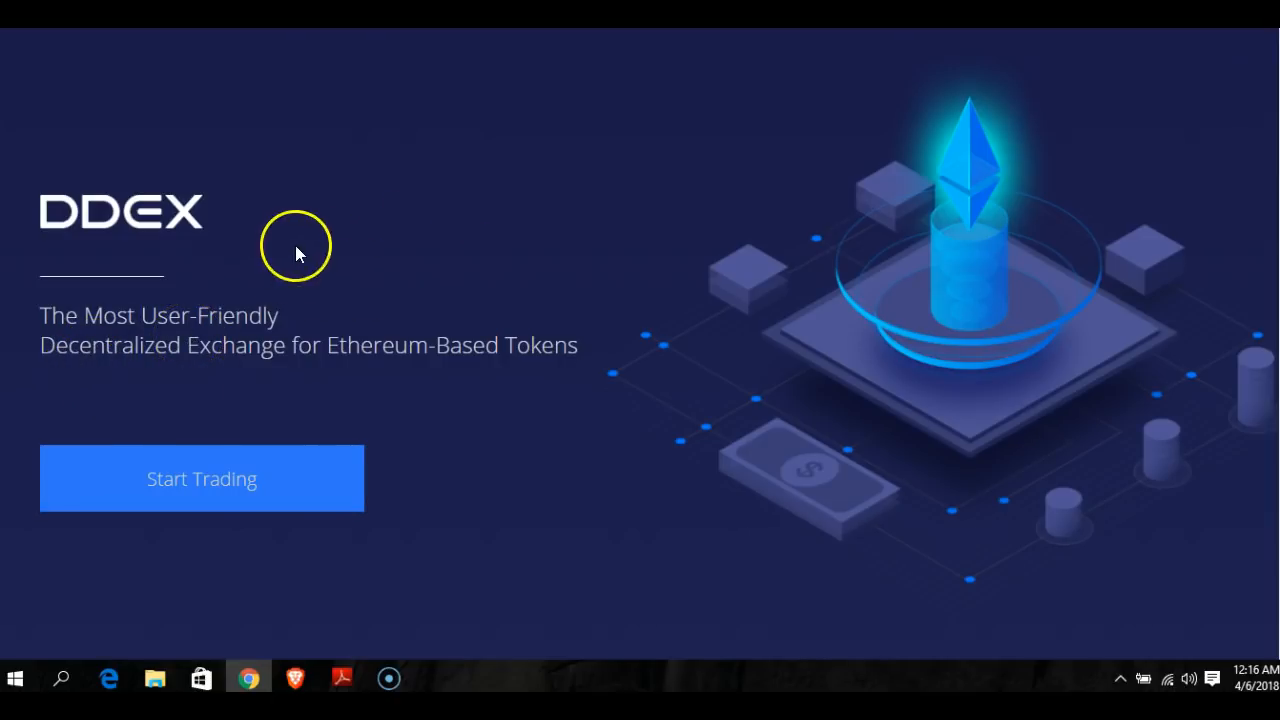
pyautogui.scroll(-7, 295, 245)
pyautogui.scroll(-3, 643, 354)
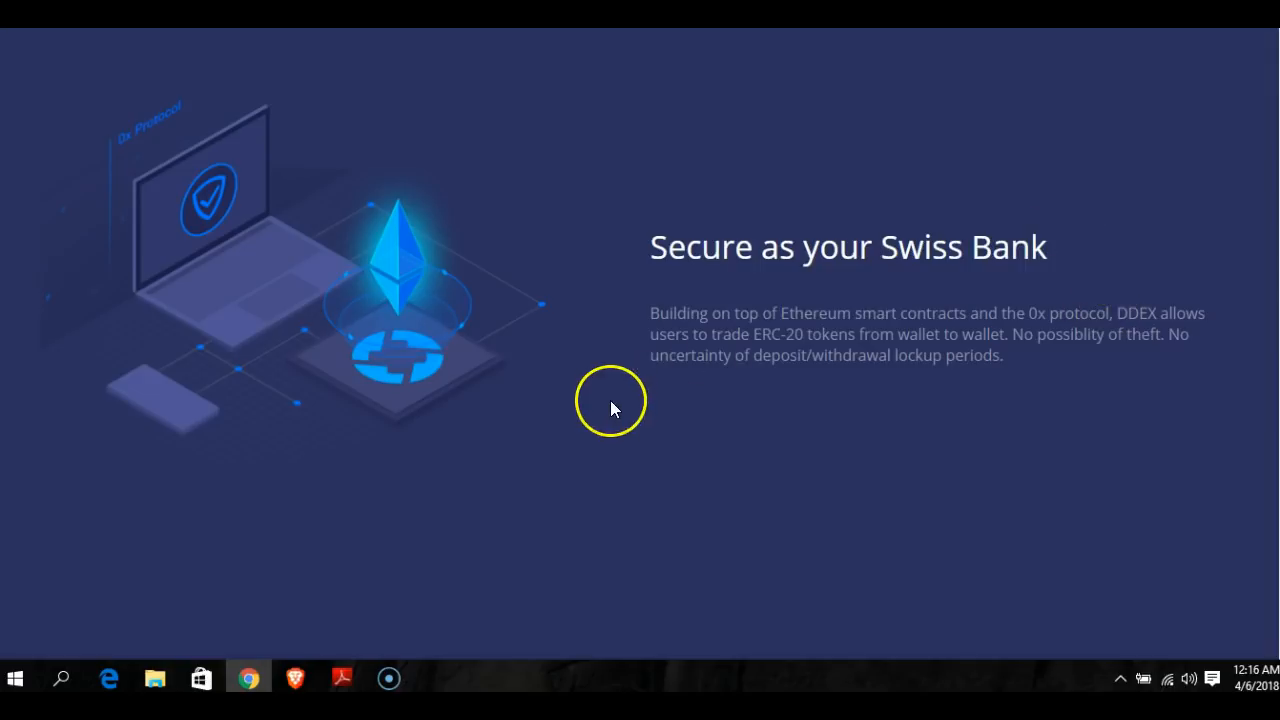
pyautogui.scroll(-5, 605, 390)
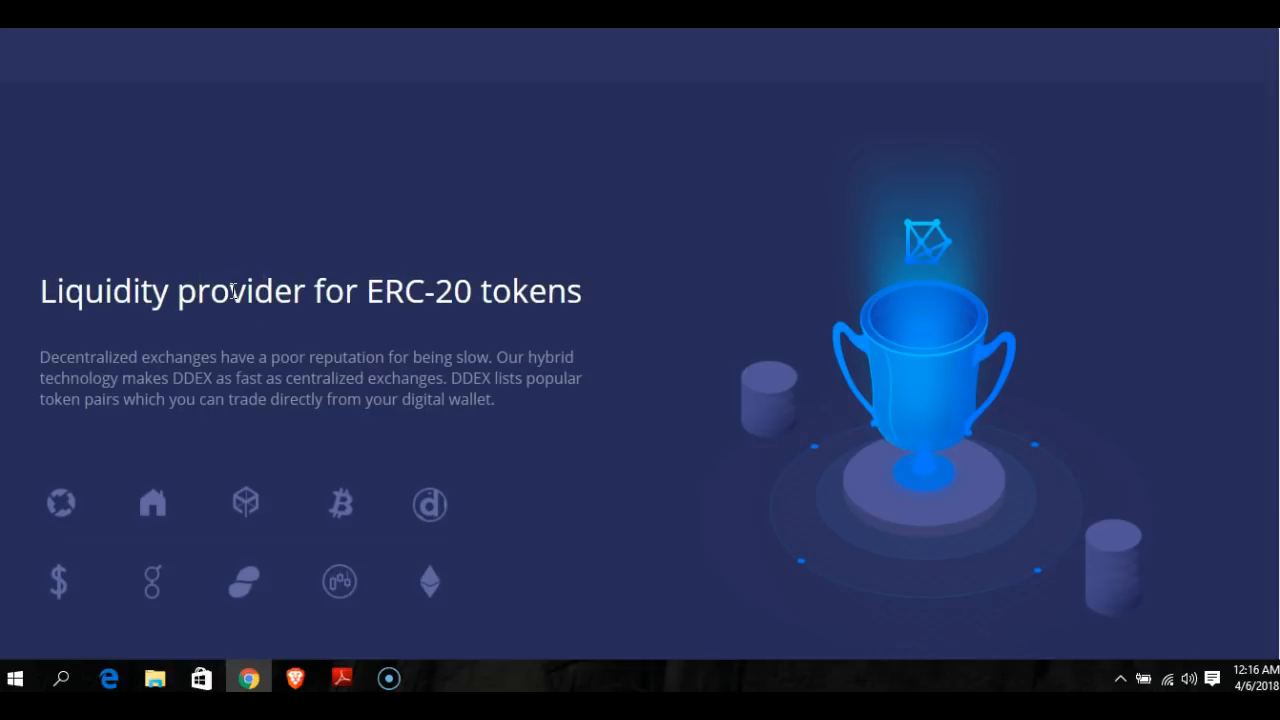
pyautogui.scroll(-10, 301, 327)
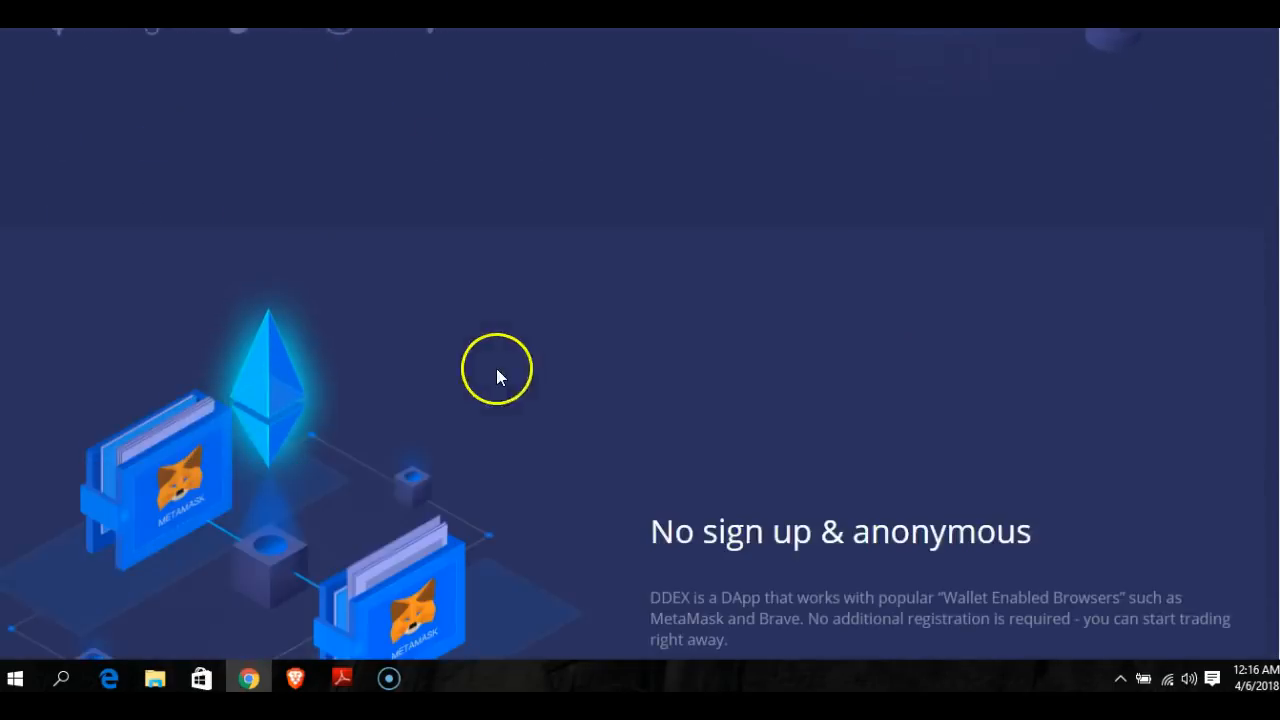
pyautogui.scroll(-1, 595, 402)
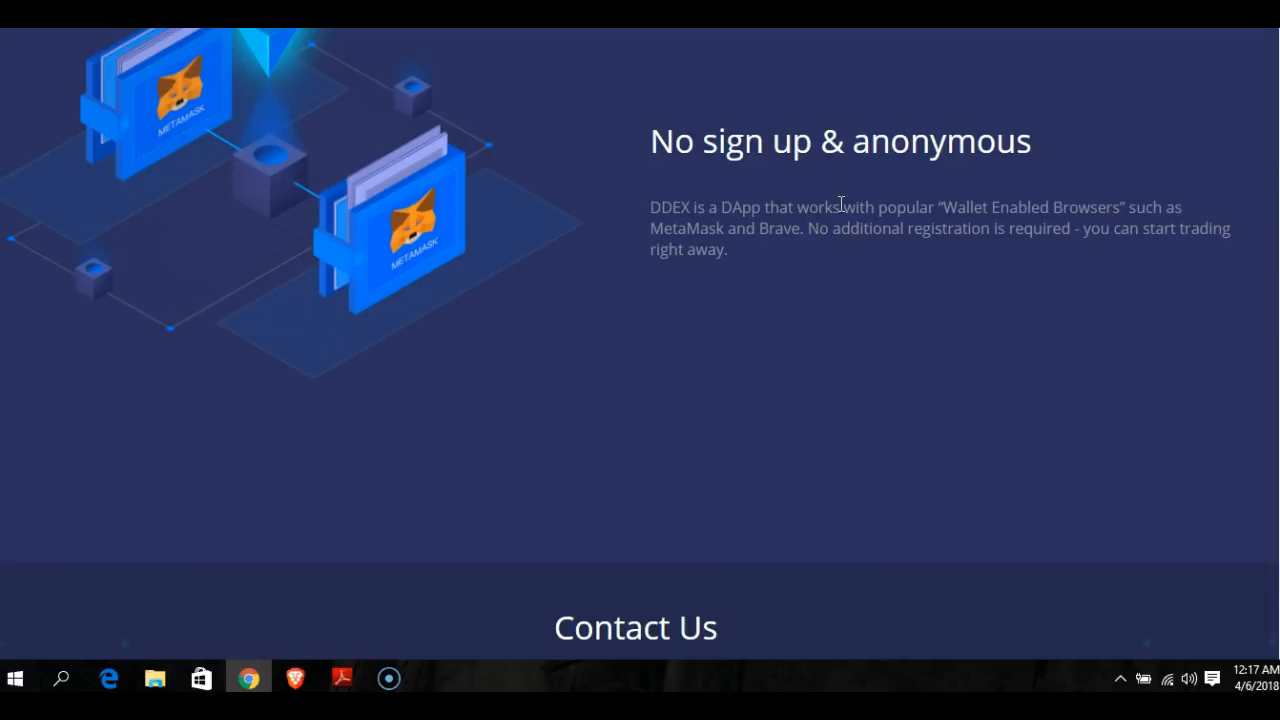
pyautogui.scroll(-2, 831, 225)
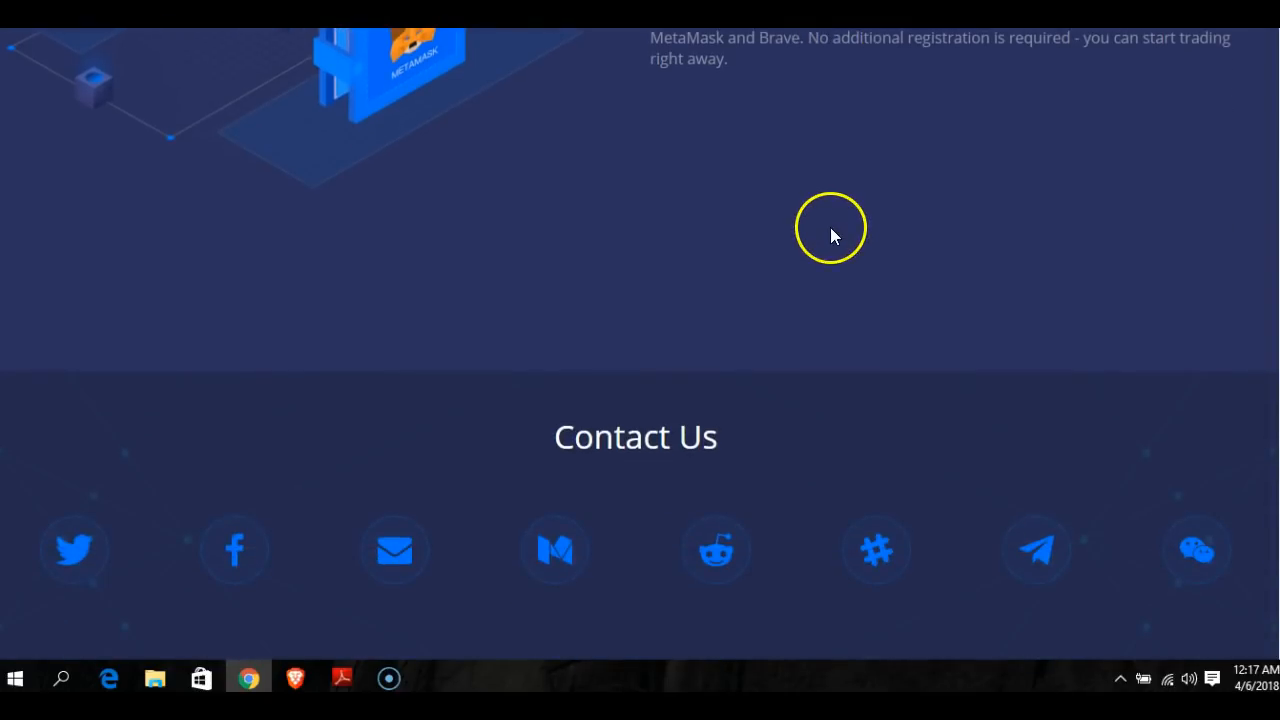
pyautogui.scroll(-2, 831, 225)
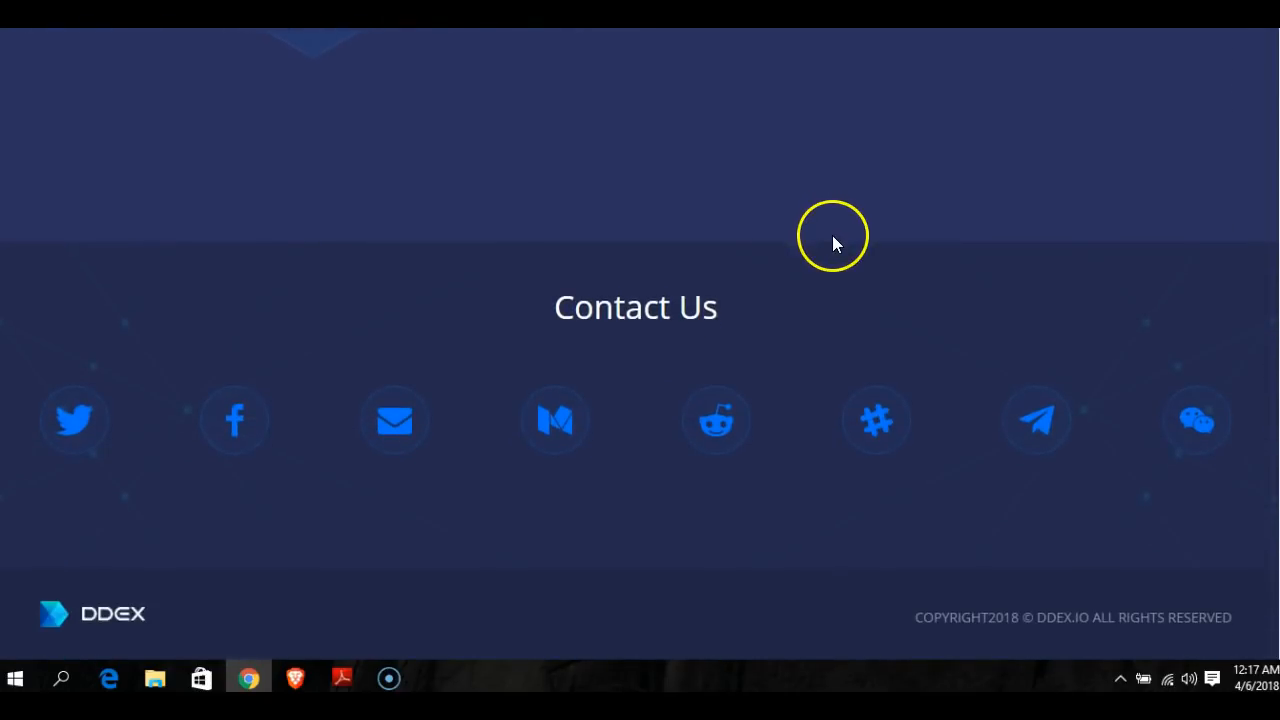
pyautogui.scroll(3, 832, 238)
pyautogui.scroll(2, 835, 232)
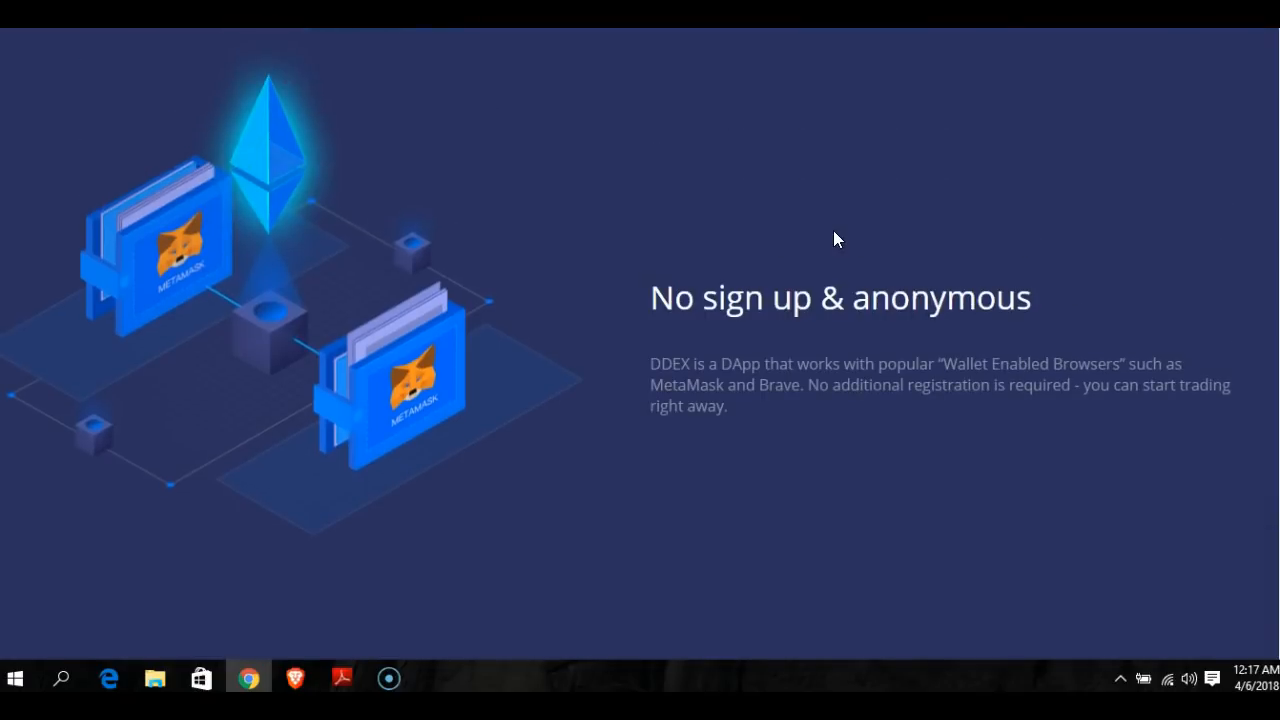
pyautogui.scroll(5, 776, 235)
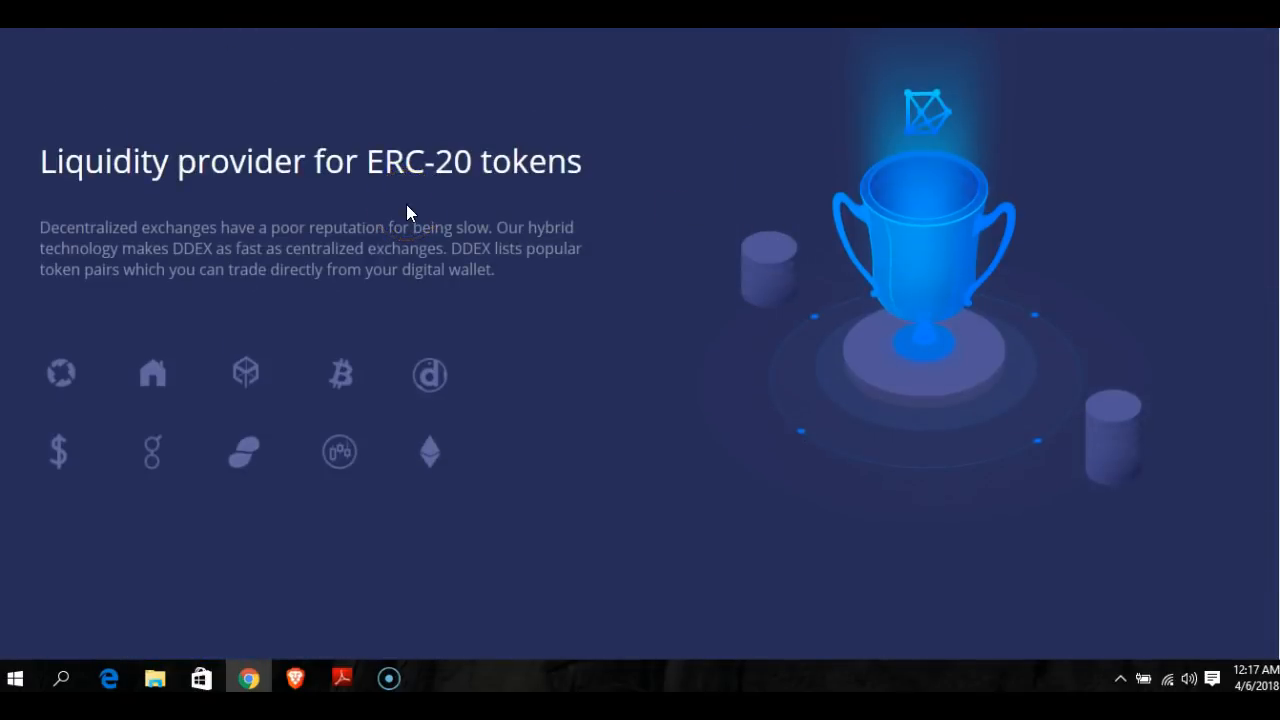
pyautogui.scroll(6, 403, 215)
pyautogui.scroll(5, 482, 193)
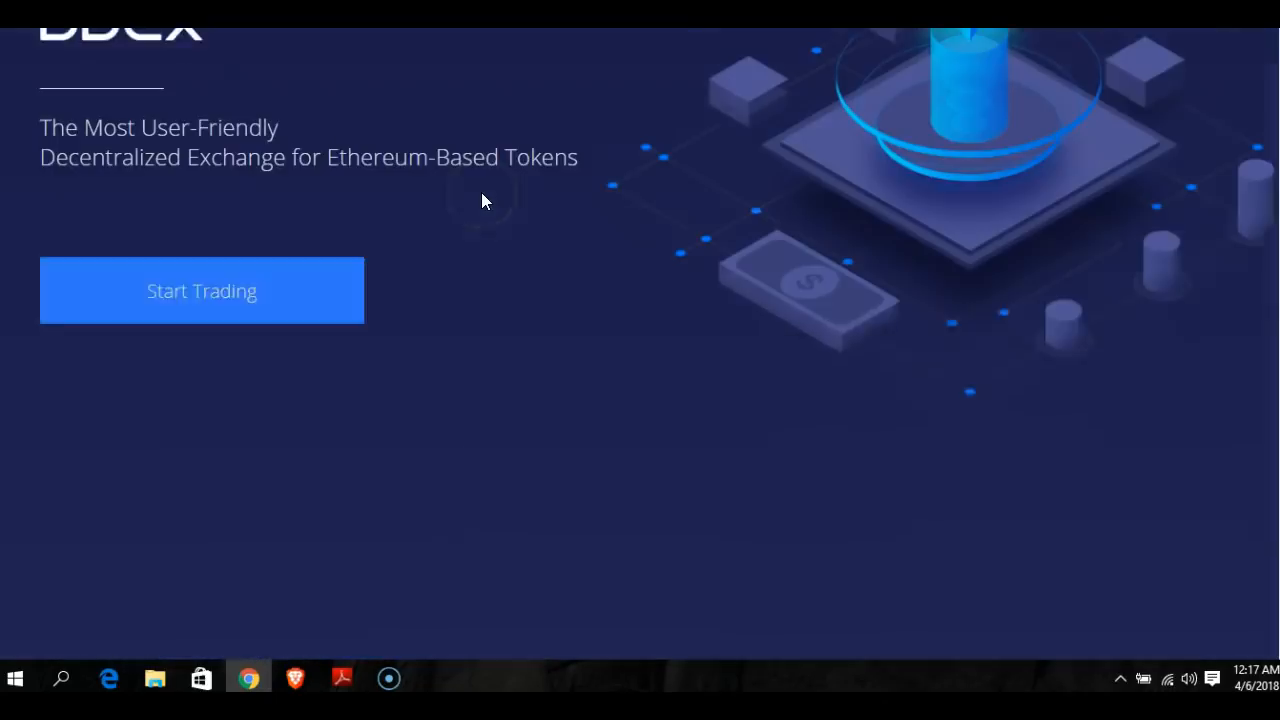